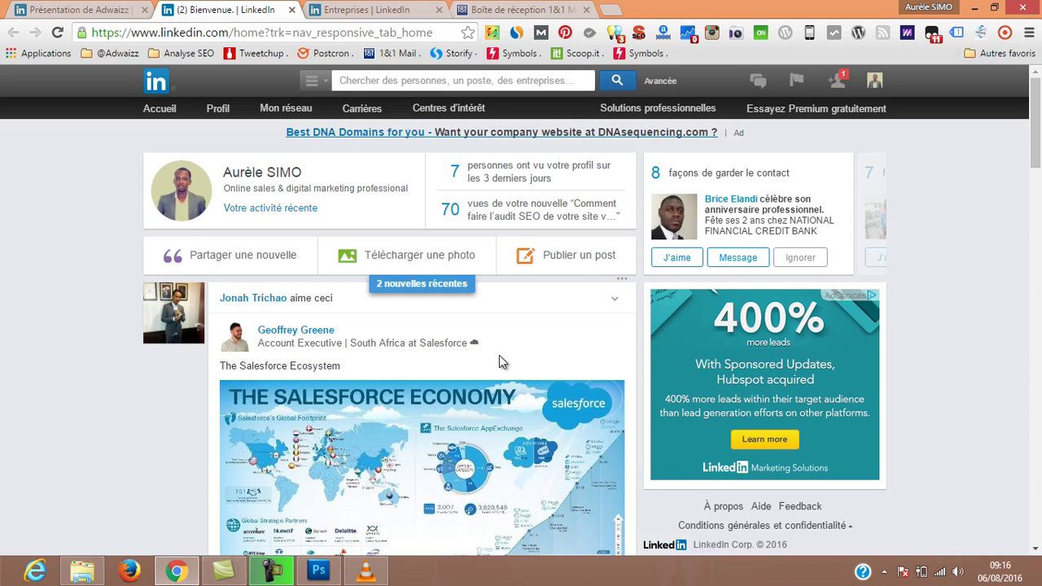
Move from the home feed to the Entreprises tab listing managed company pages like AdMailing.
scroll(488, 362, "down", 5)
scroll(450, 374, "down", 10)
scroll(455, 382, "up", 9)
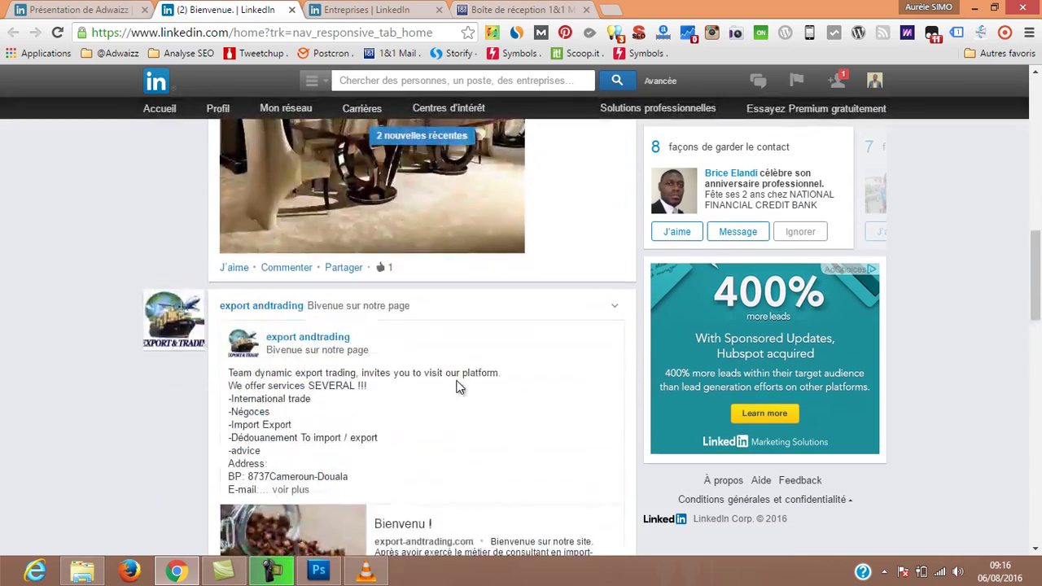
scroll(458, 388, "up", 8)
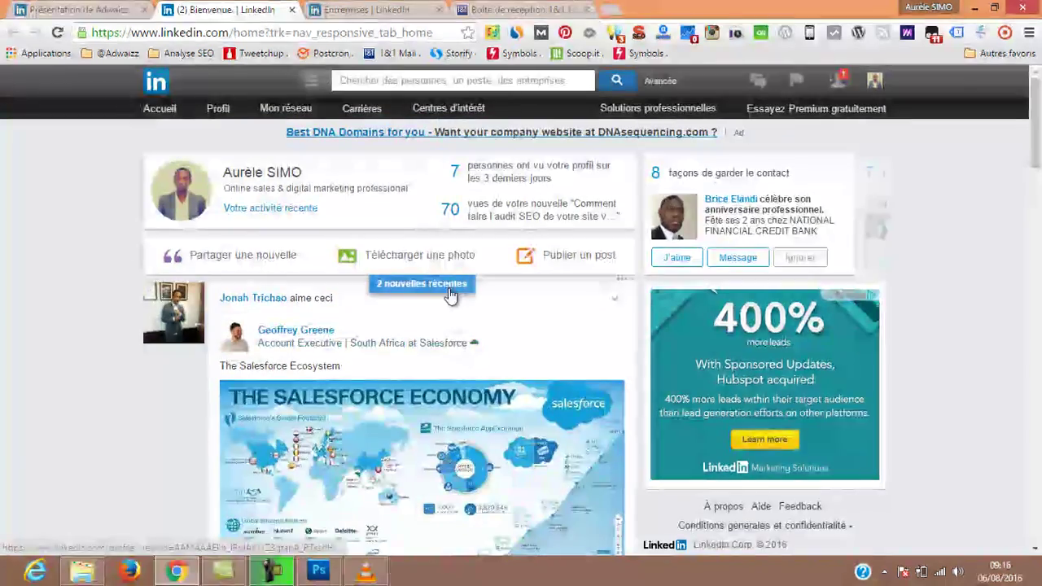
mouse_move(451, 114)
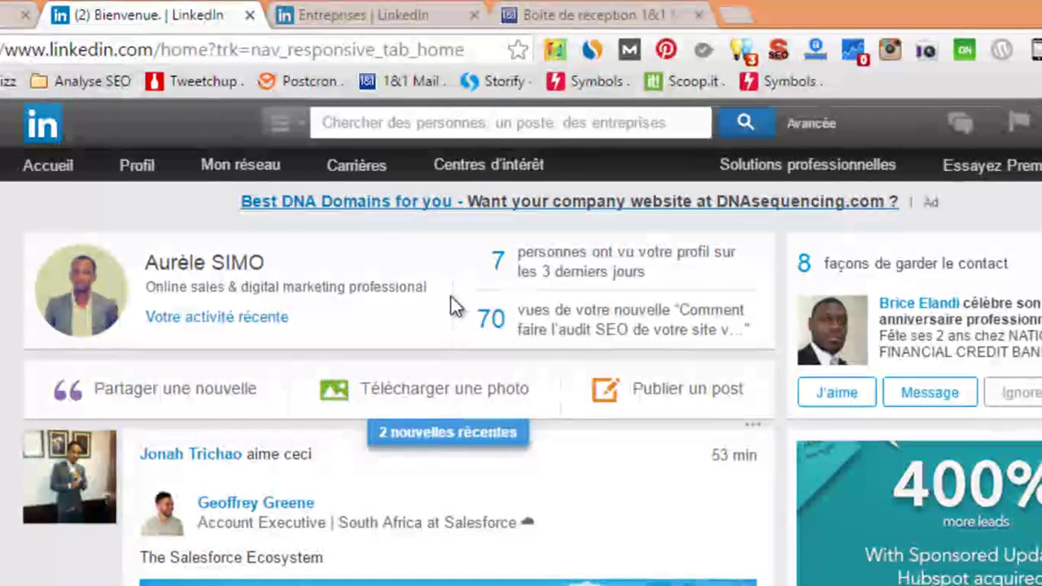
left_click(356, 14)
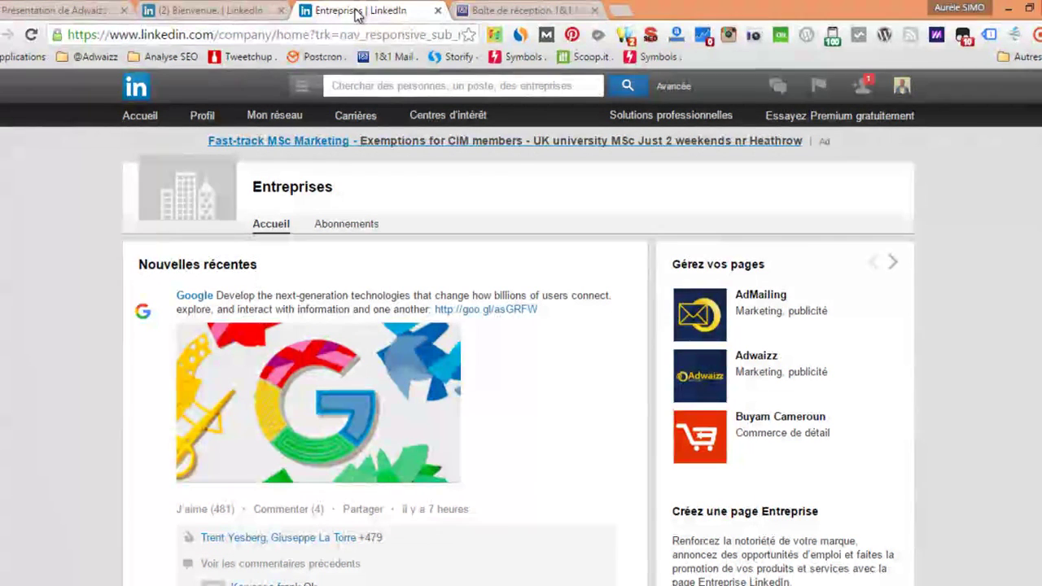
scroll(498, 389, "down", 4)
scroll(498, 389, "down", 10)
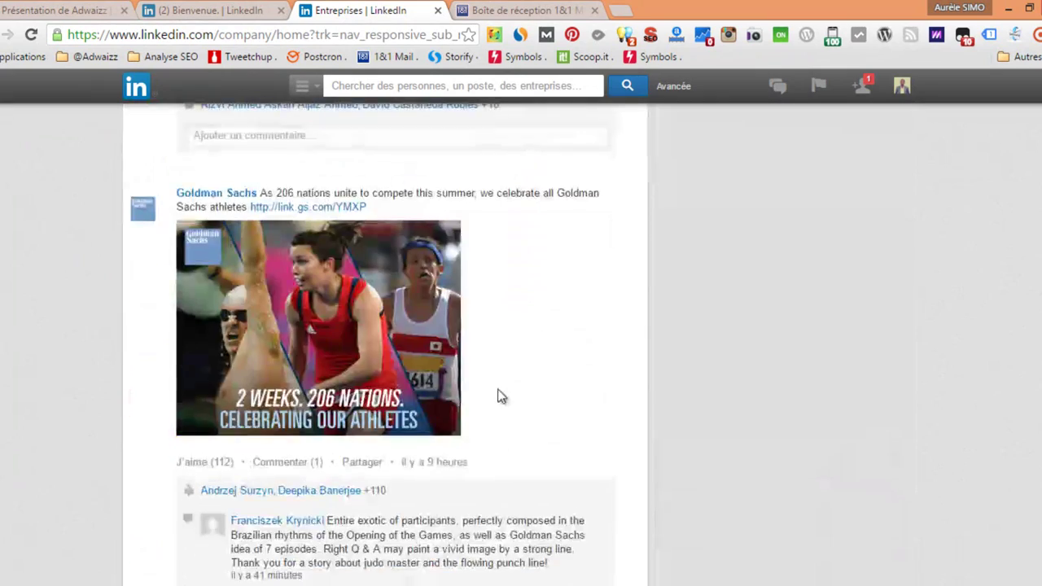
scroll(569, 395, "down", 5)
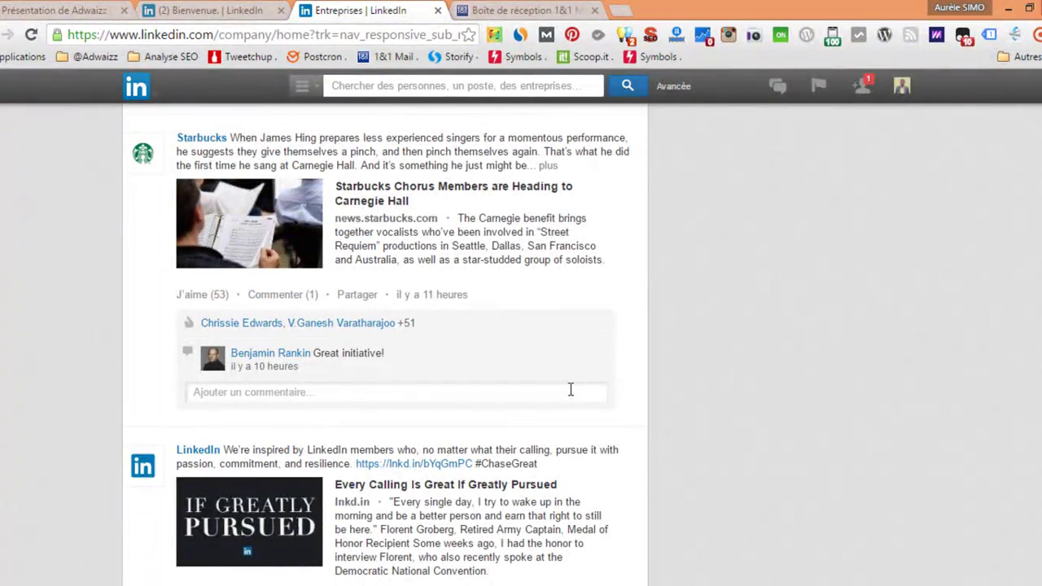
scroll(570, 390, "up", 12)
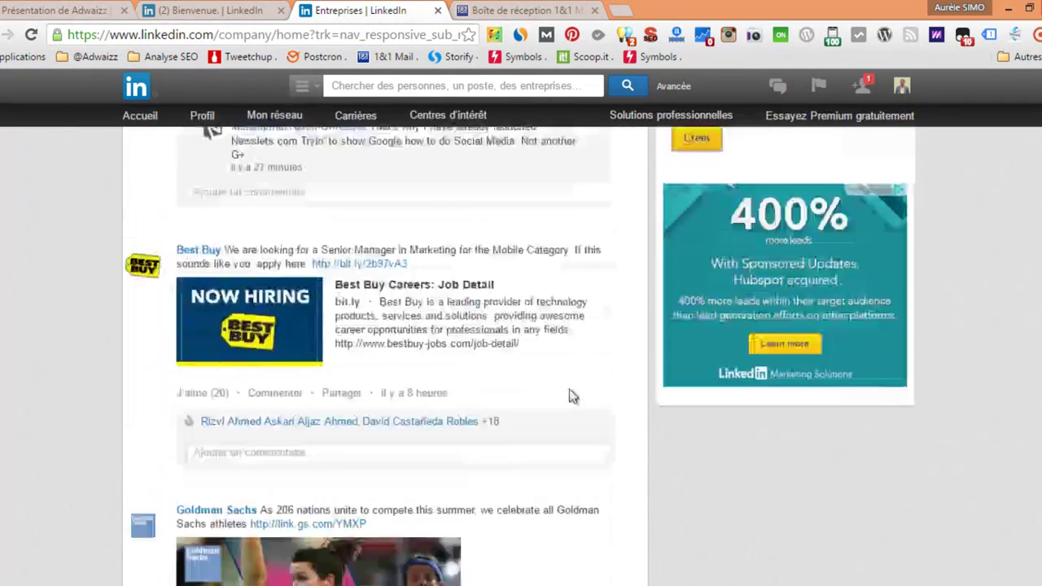
scroll(569, 389, "up", 2)
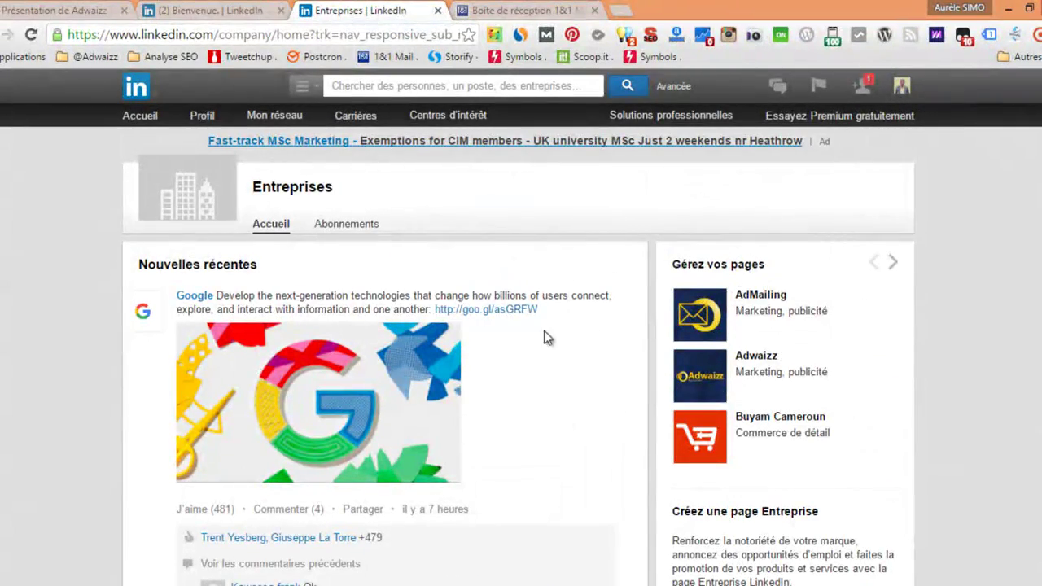
scroll(493, 376, "down", 4)
scroll(498, 388, "down", 1)
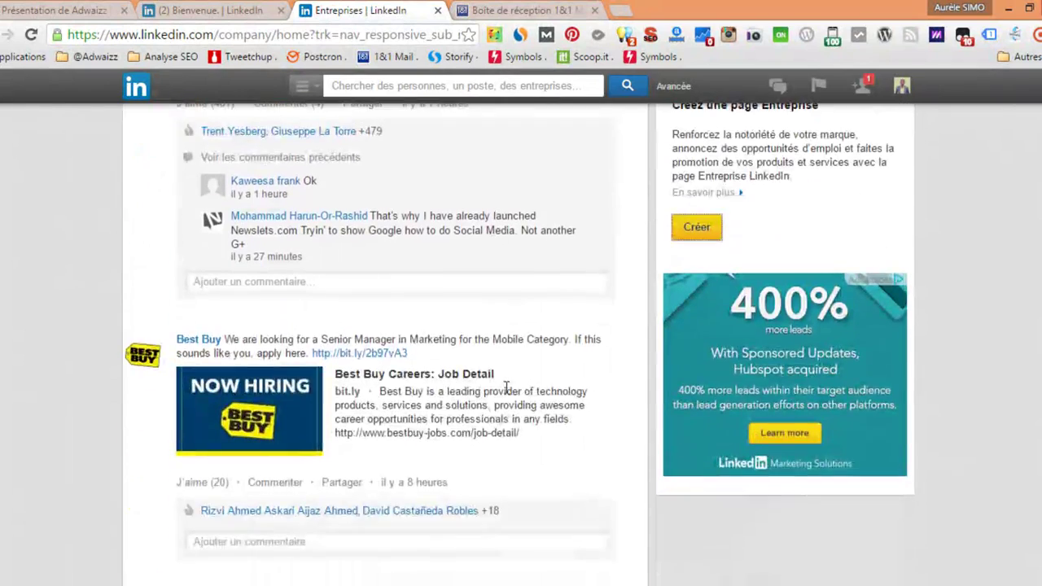
scroll(520, 390, "up", 1)
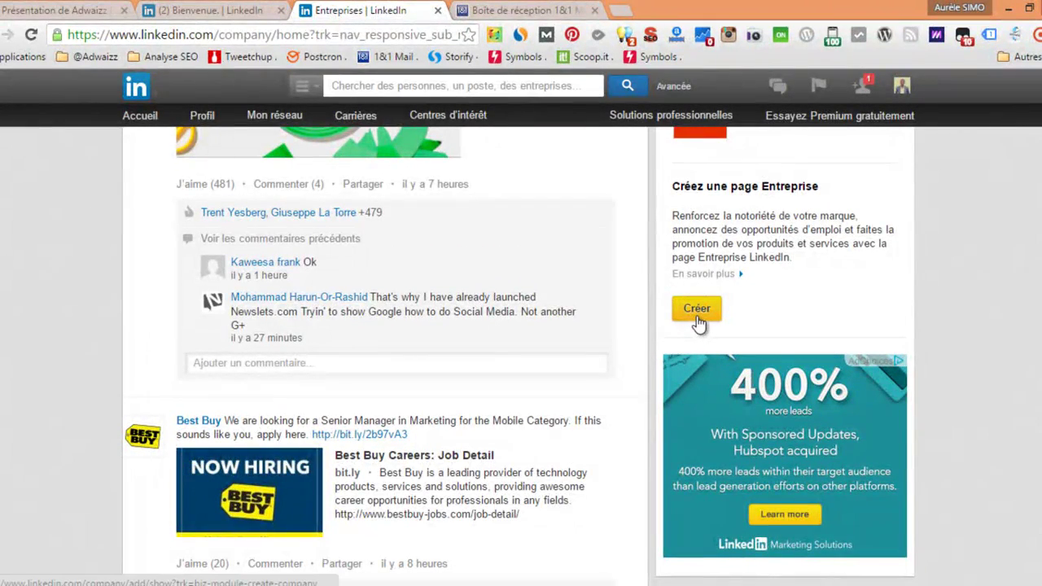
Start a new company page and put the cursor in the Entreprise name field of the Ajouter une entreprise form.
left_click(697, 311)
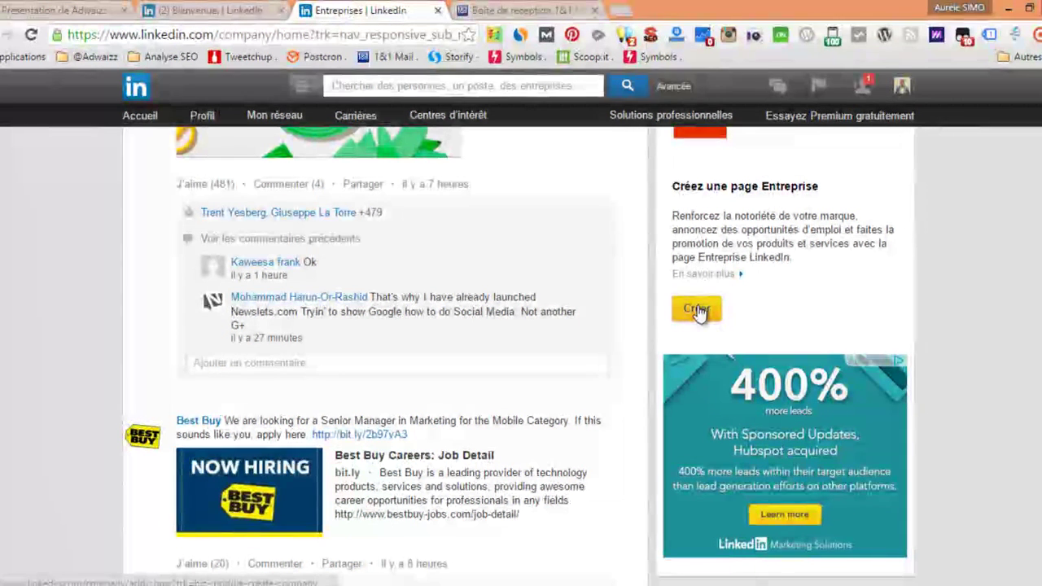
left_click(697, 310)
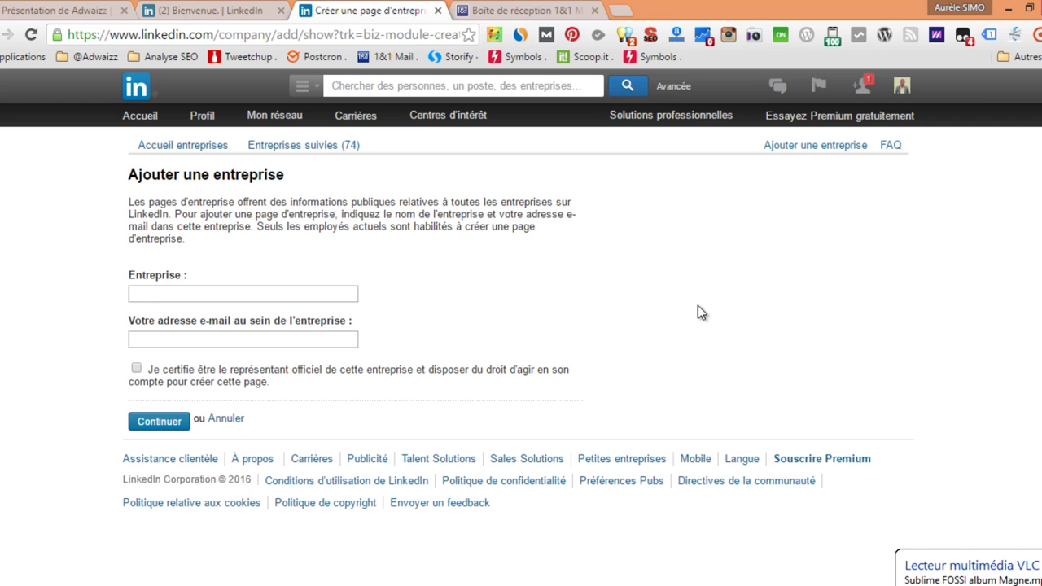
left_click(271, 294)
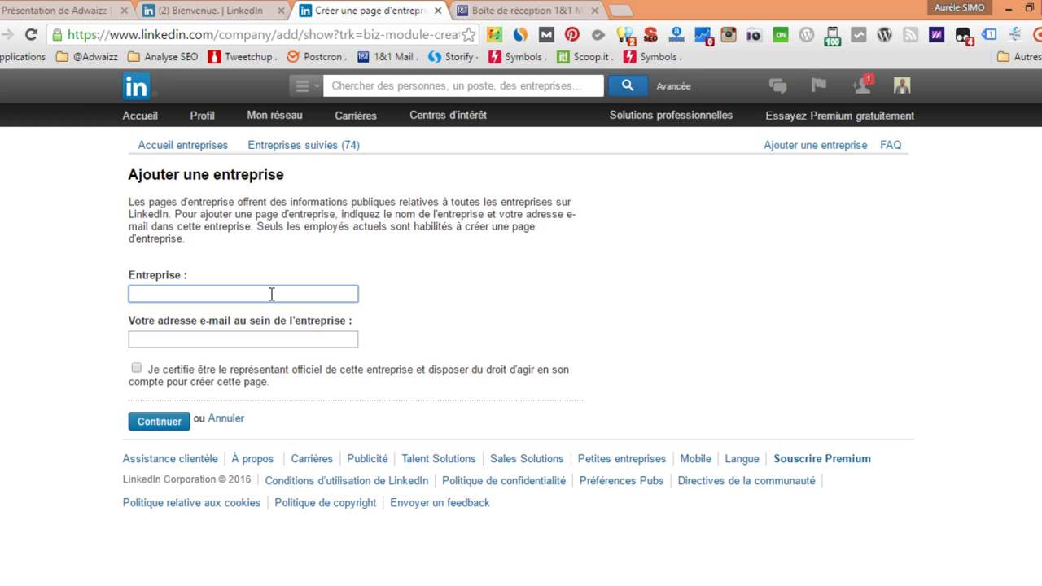
Enter aurelesimo.com as the company, pick the suggested work e-mail, and tick the 'Je certifie' box.
type("aurele")
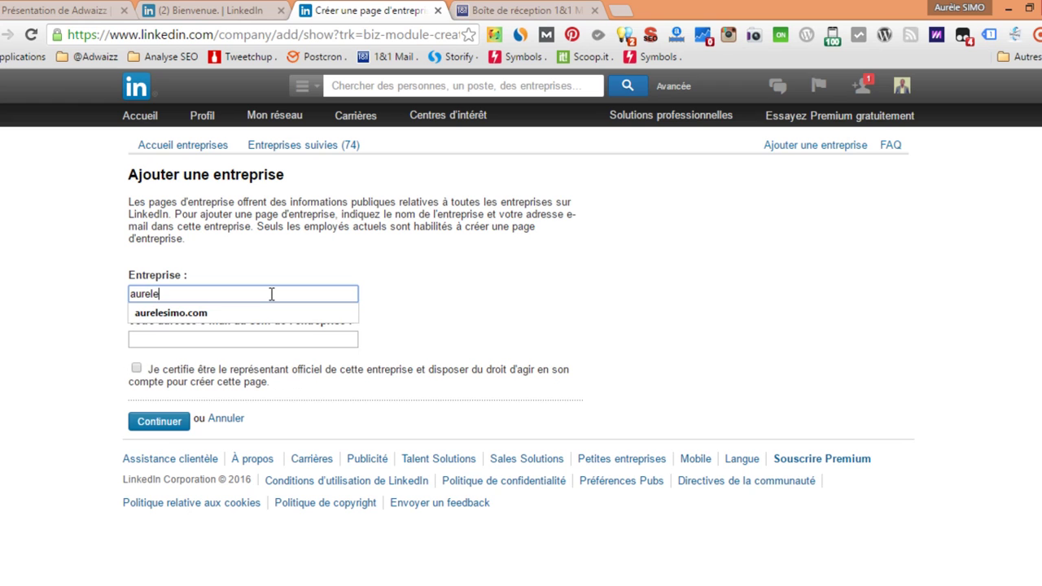
key("Down")
key("Return")
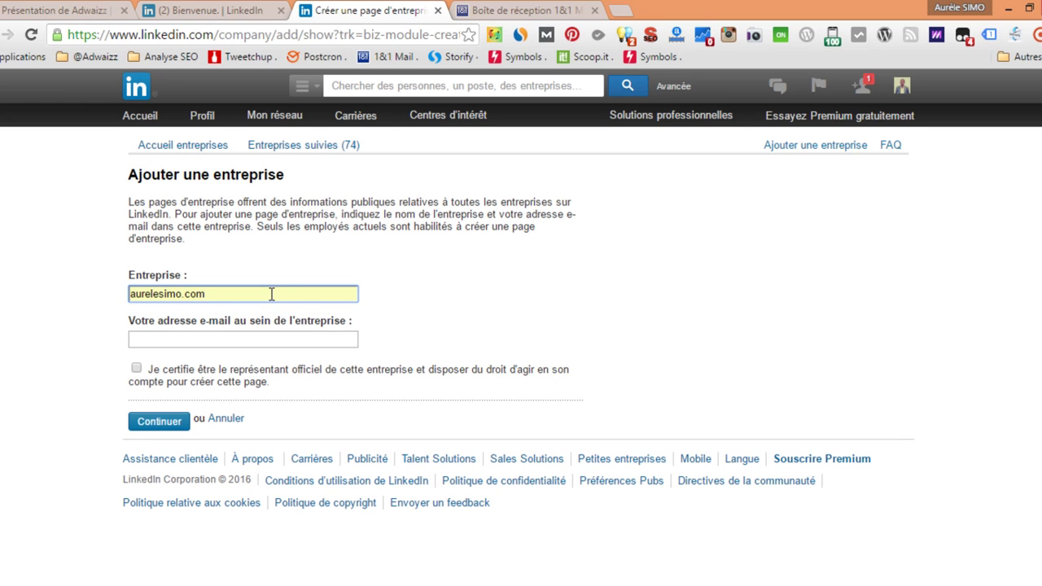
left_click(264, 333)
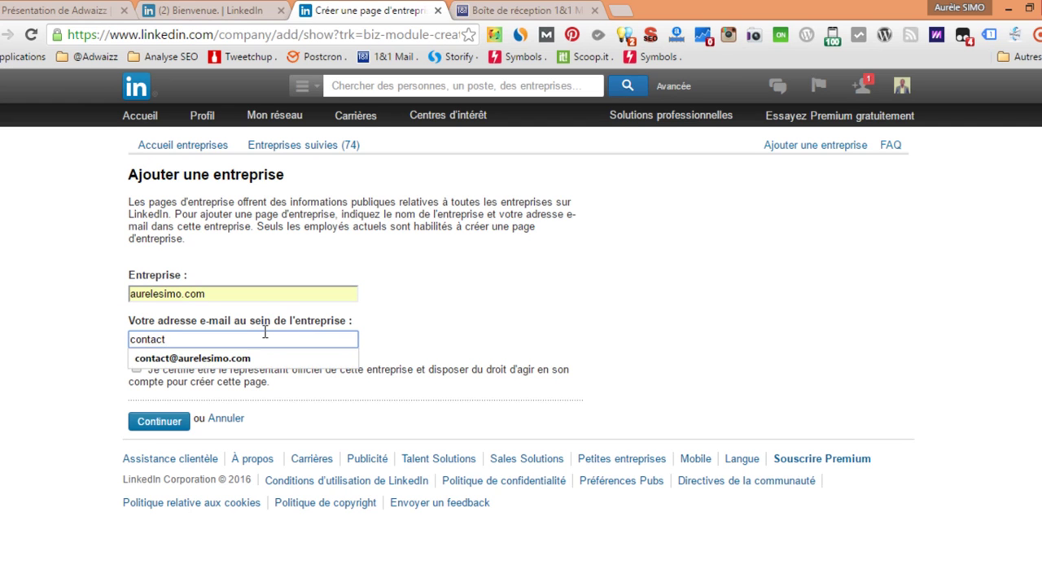
key("Down")
key("Return")
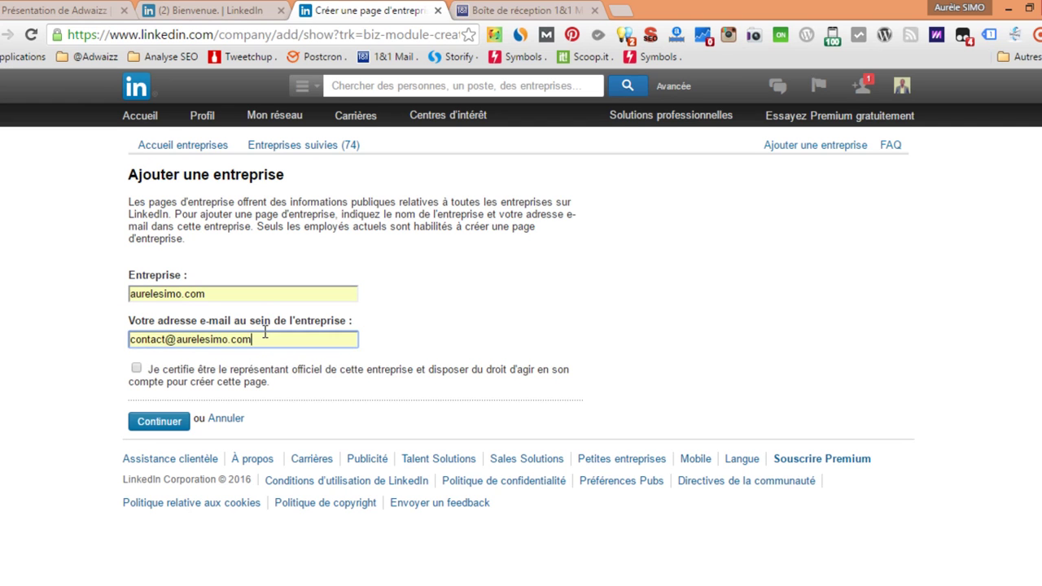
left_click(136, 370)
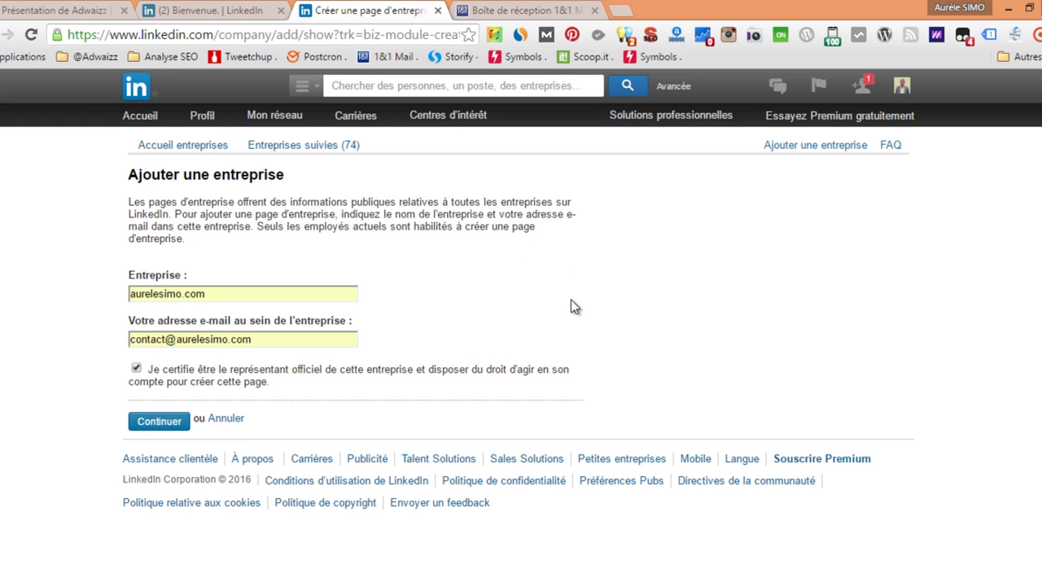
Confirm the company e-mail through LinkedIn's message in 1&1 Mail, then sign back in to LinkedIn.
left_click(526, 10)
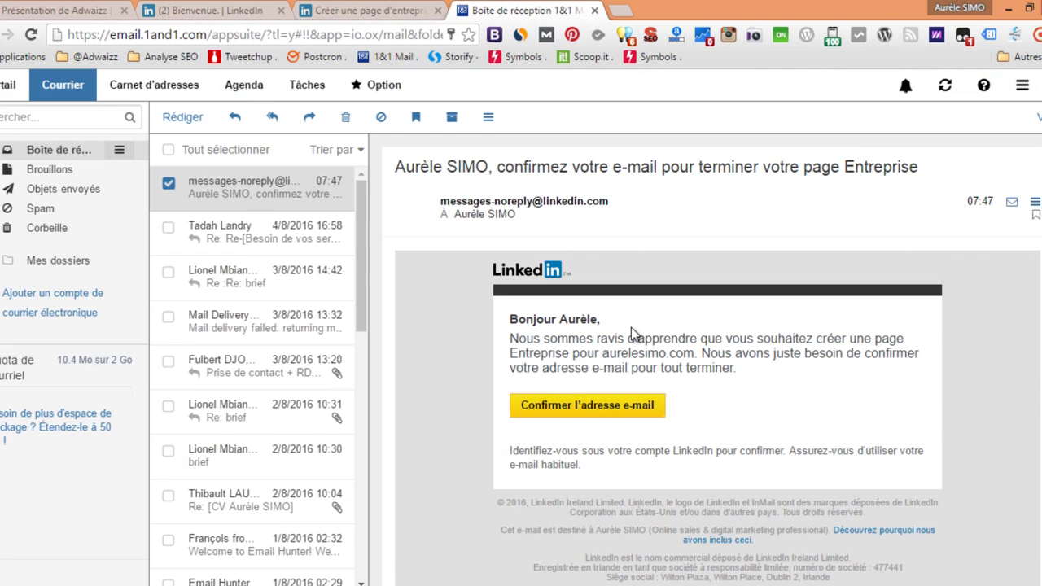
left_click(561, 411)
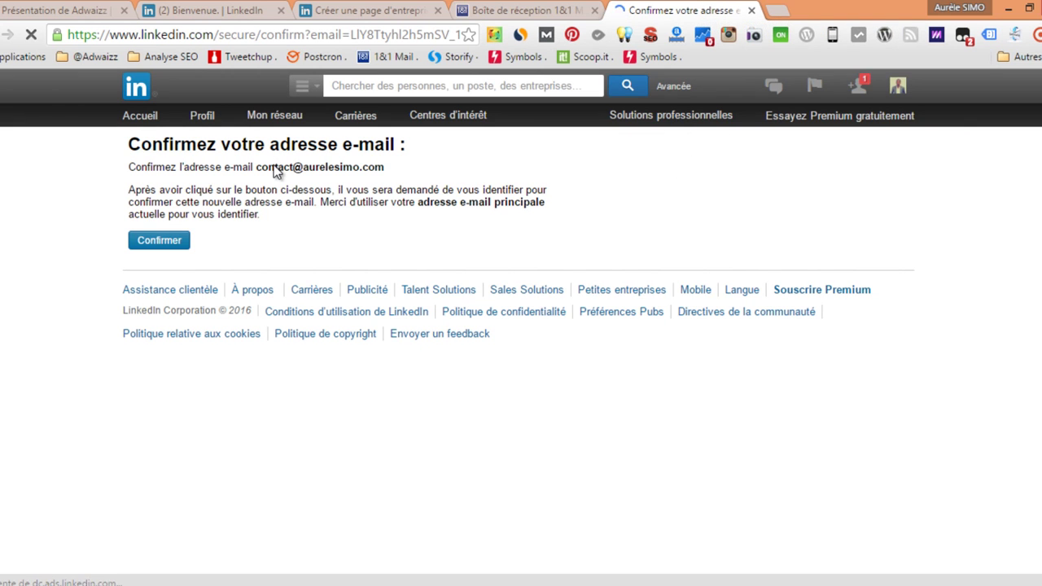
left_click(159, 240)
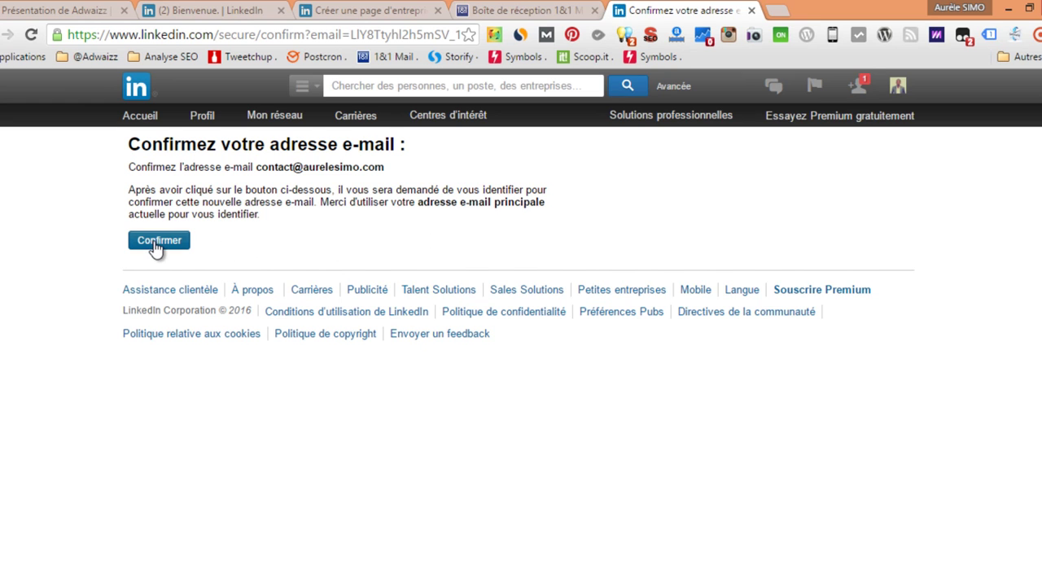
left_click(155, 244)
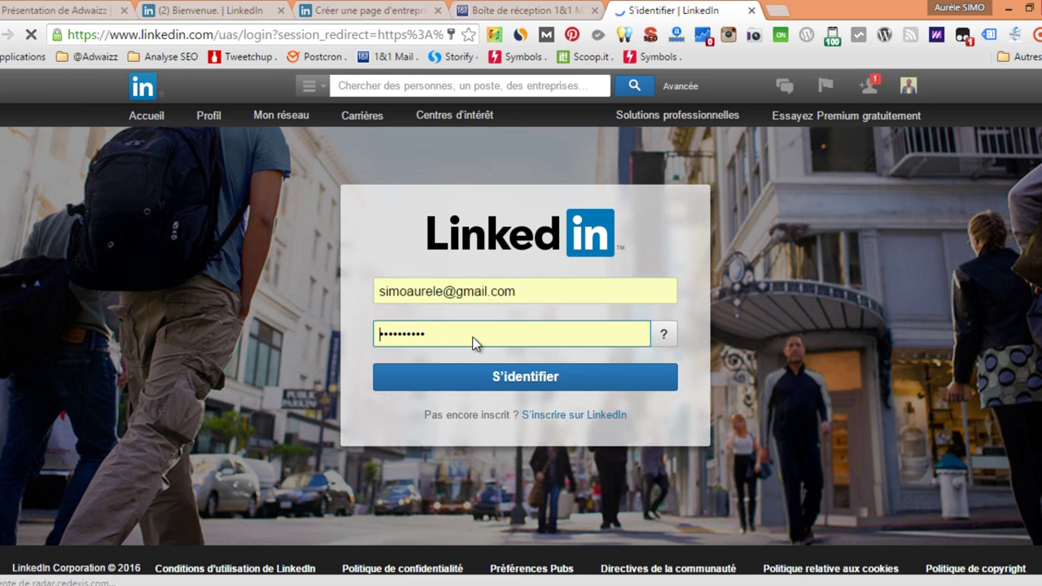
left_click(516, 384)
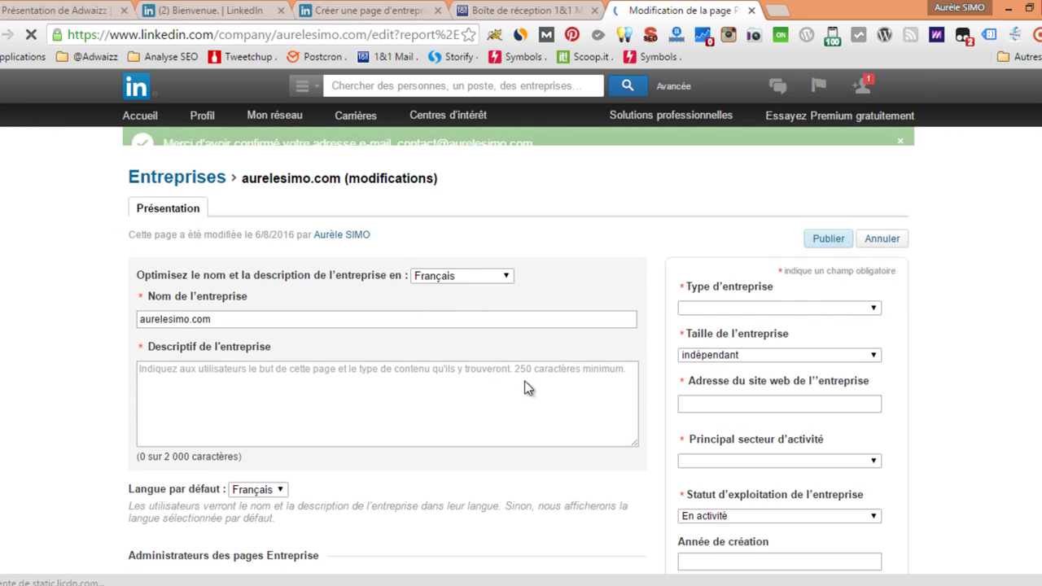
left_click(330, 379)
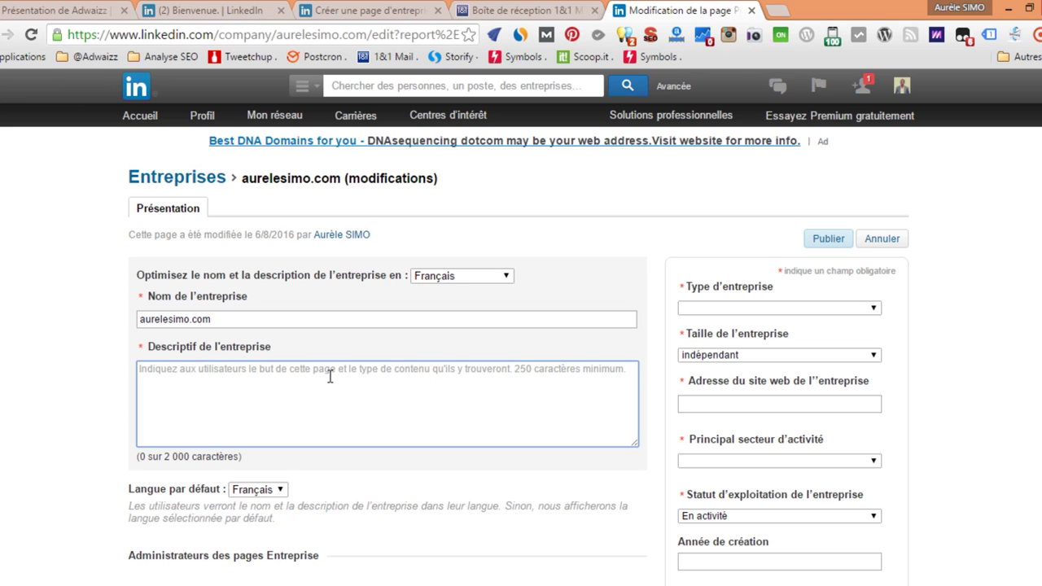
scroll(329, 379, "down", 4)
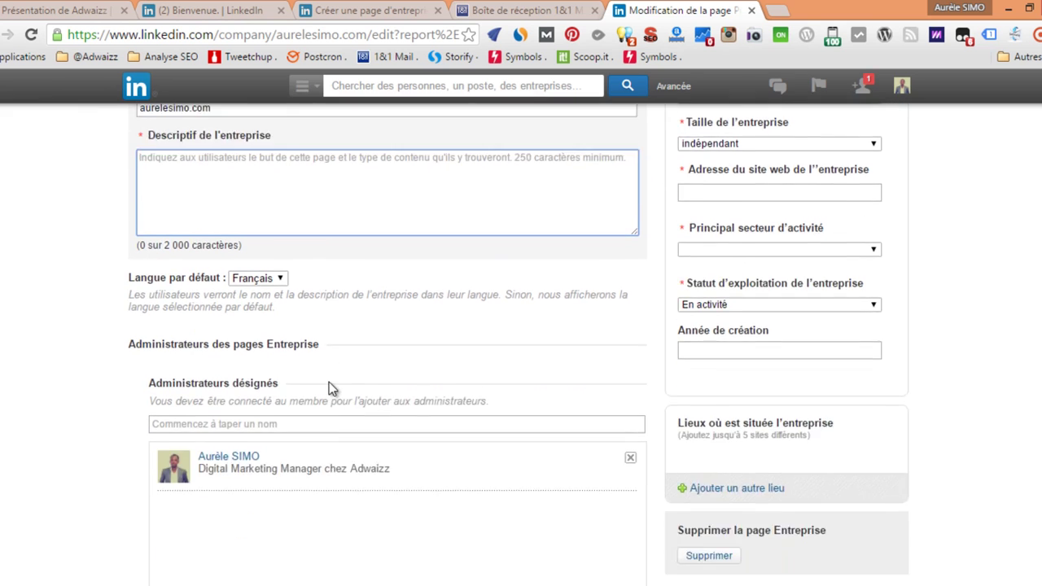
scroll(527, 391, "up", 1)
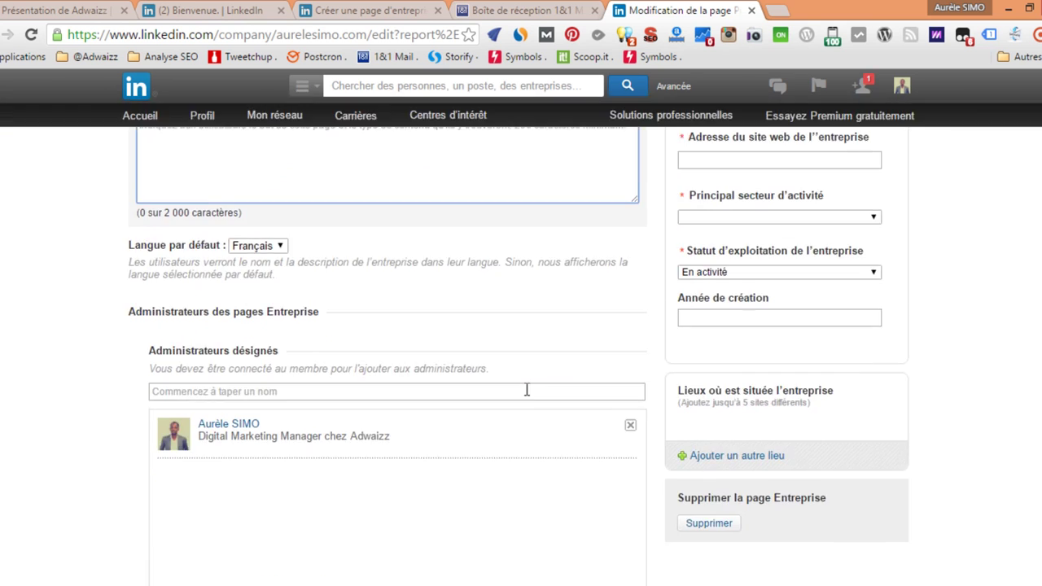
scroll(527, 390, "up", 3)
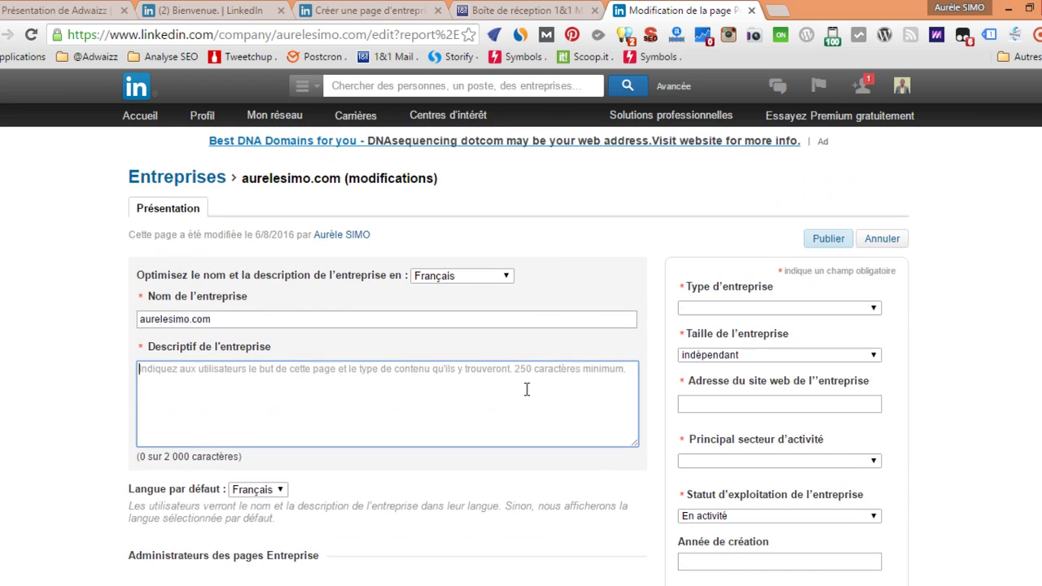
left_click(827, 309)
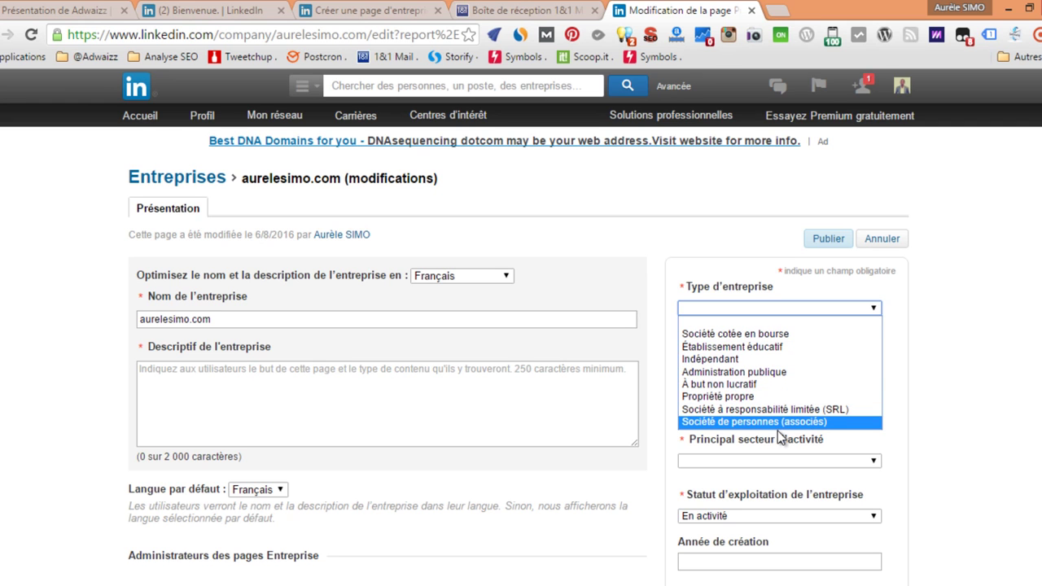
left_click(738, 359)
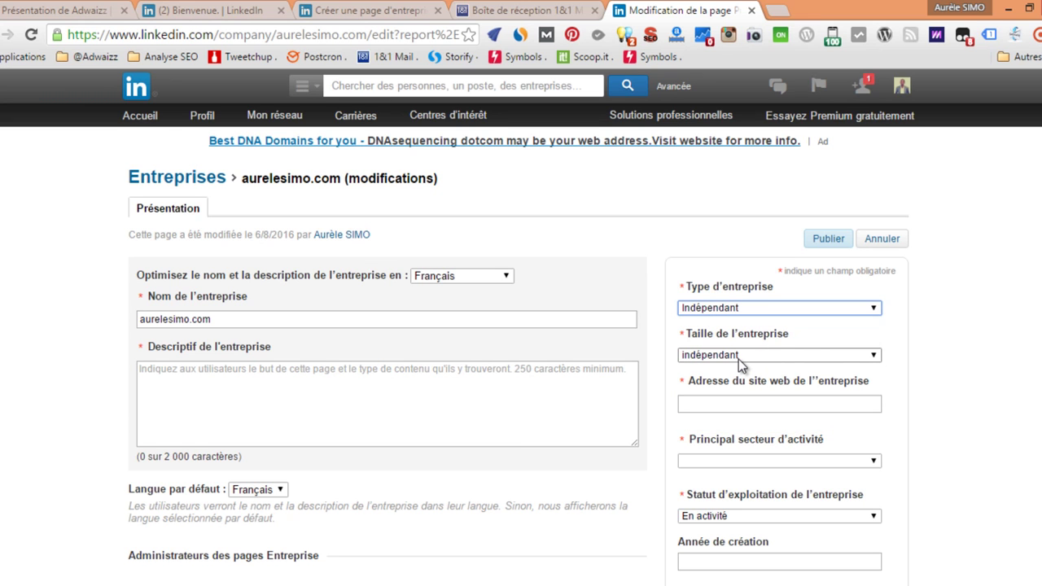
left_click(724, 402)
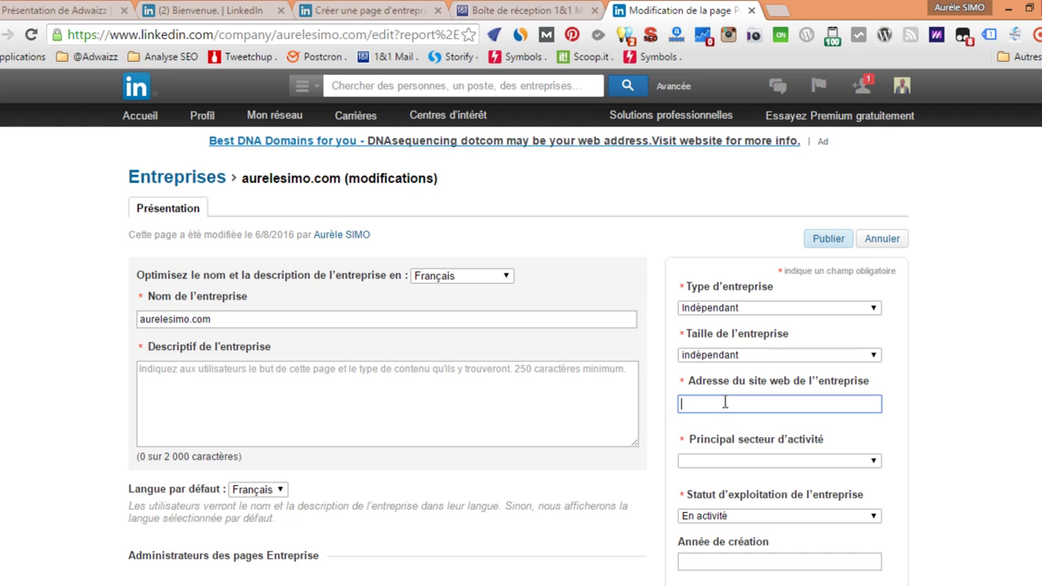
type("www.aurelesimo.com")
scroll(792, 390, "down", 1)
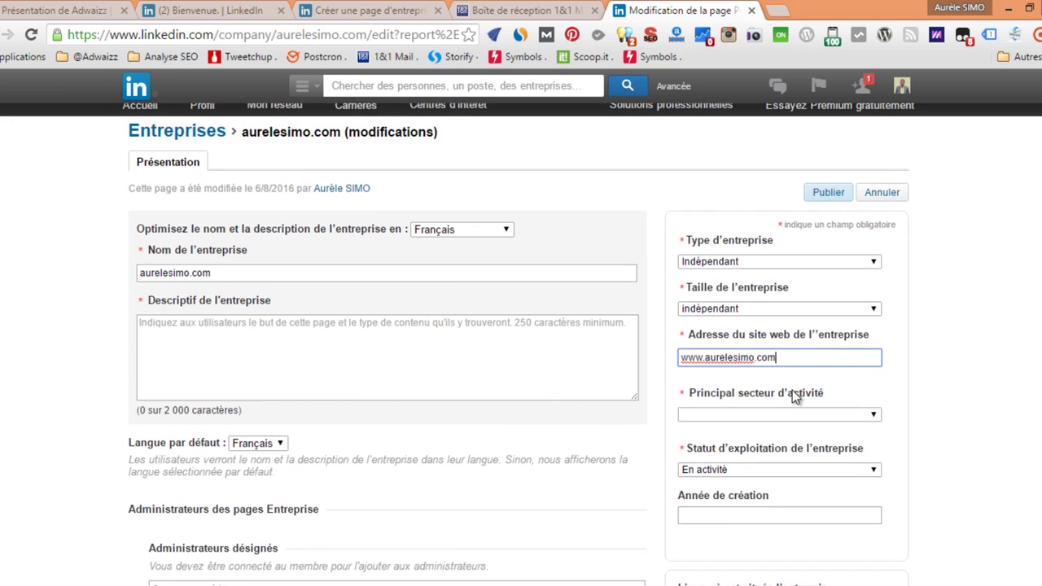
Choose 'Marketing, publicité' as the main industry sector.
left_click(829, 381)
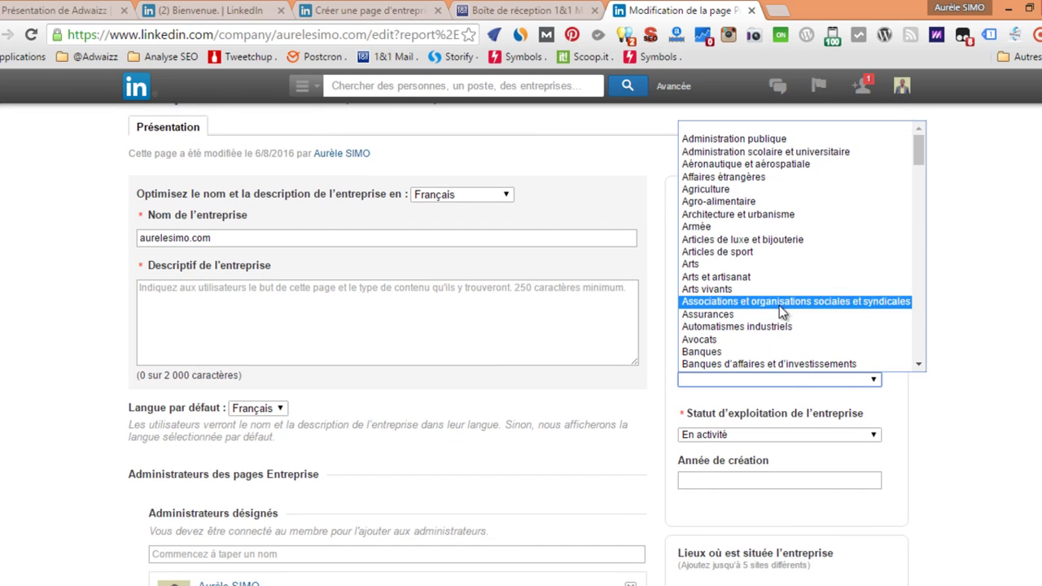
scroll(725, 280, "down", 4)
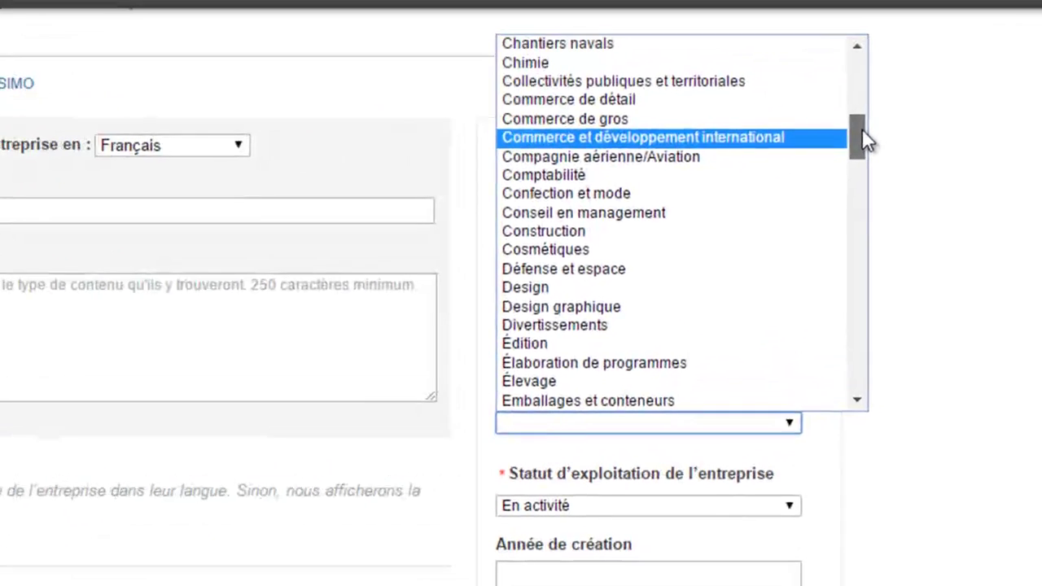
left_click_drag(862, 128, 861, 125)
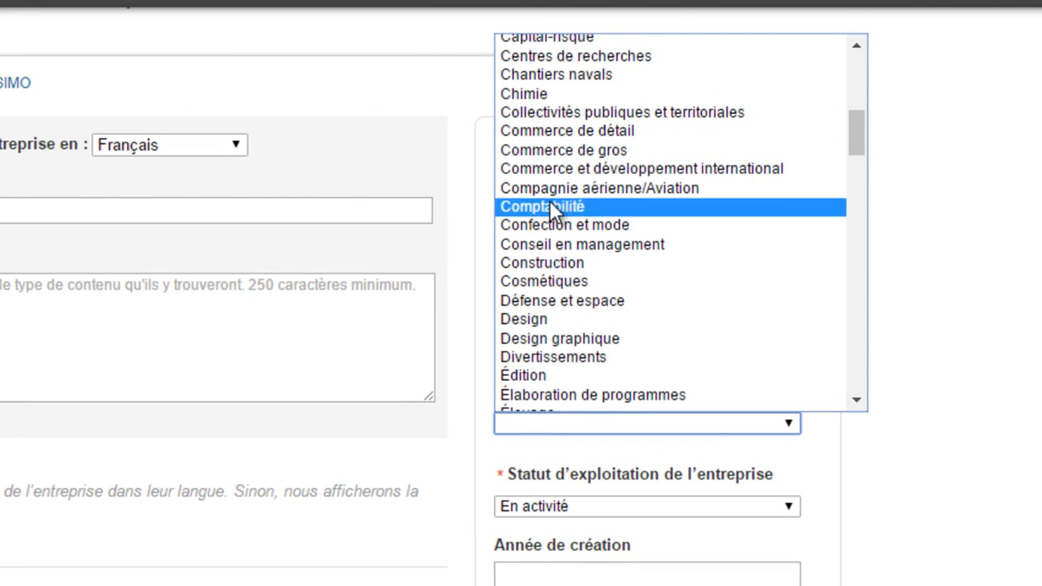
scroll(595, 65, "up", 4)
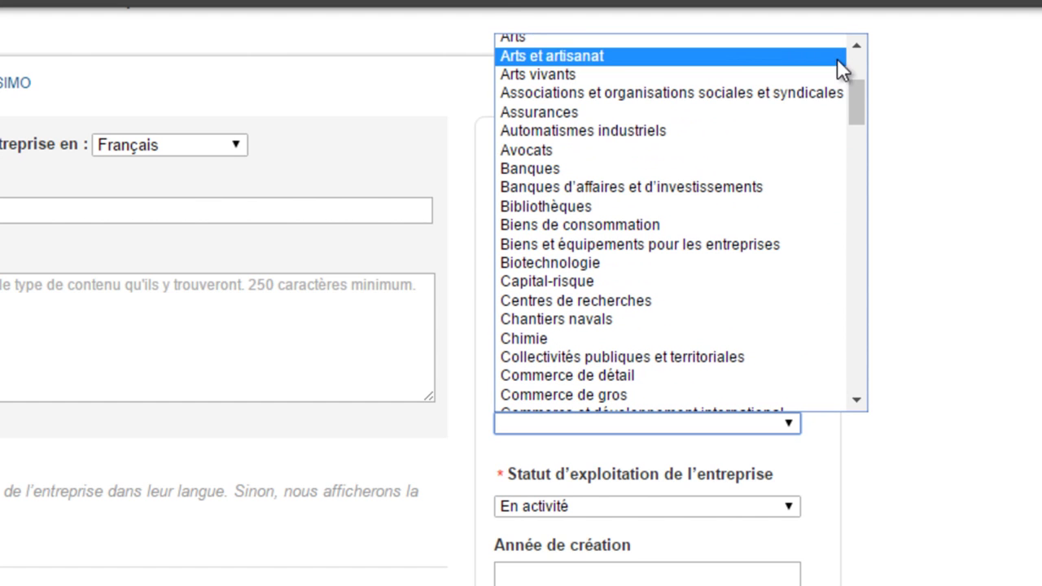
left_click_drag(858, 80, 857, 132)
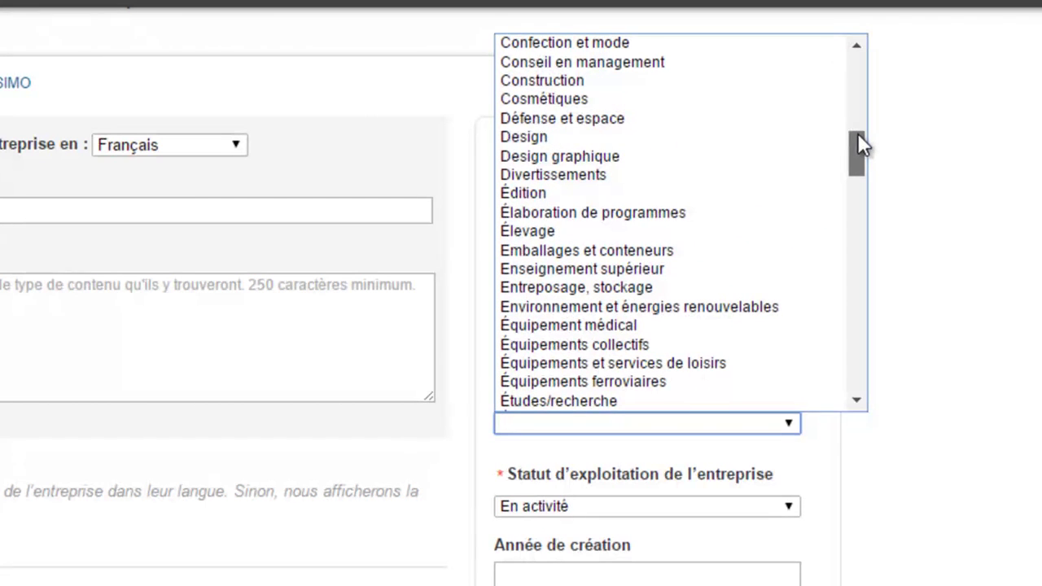
scroll(559, 131, "down", 5)
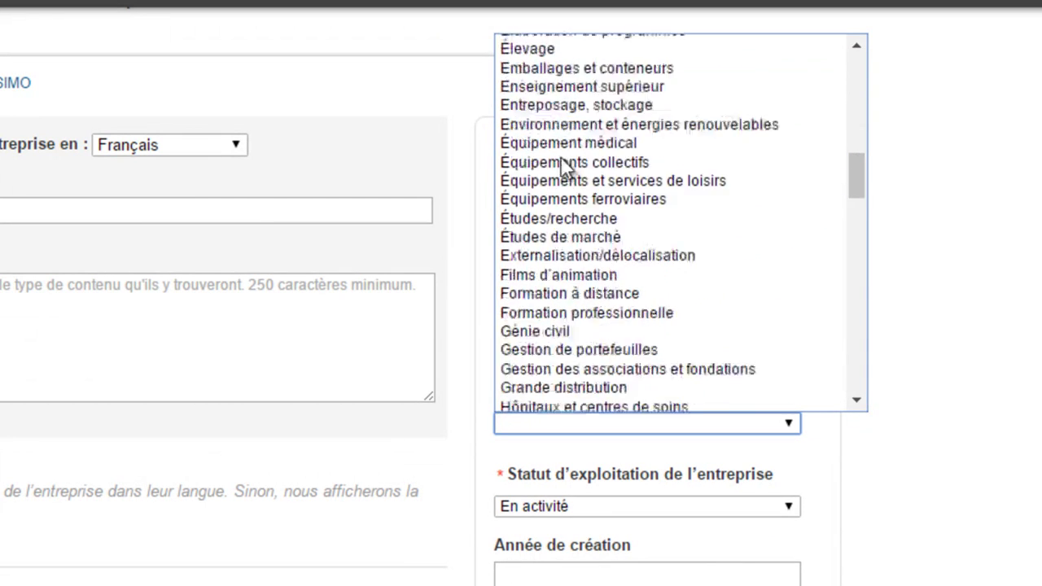
scroll(561, 156, "down", 5)
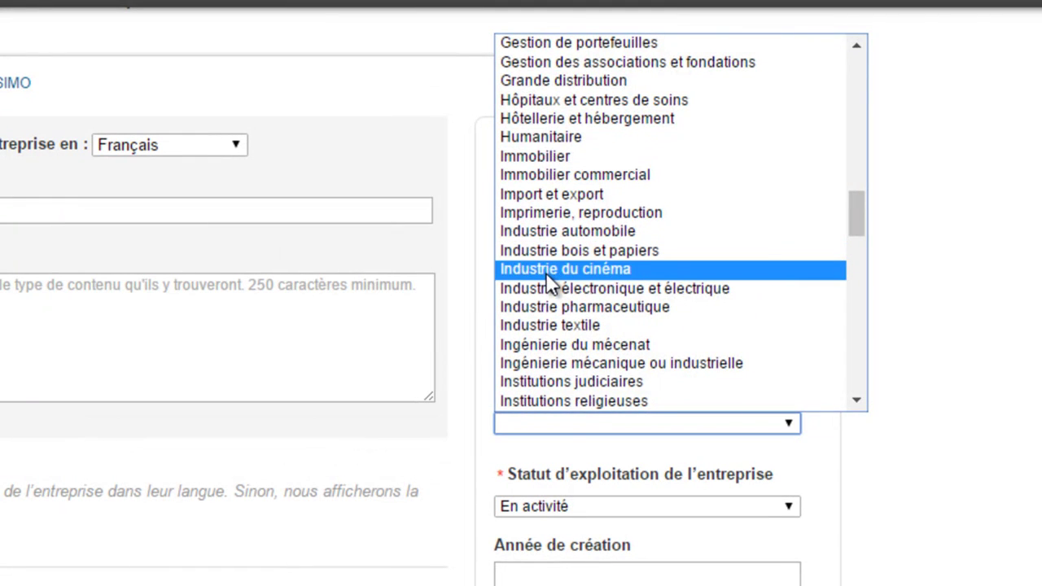
scroll(545, 276, "down", 5)
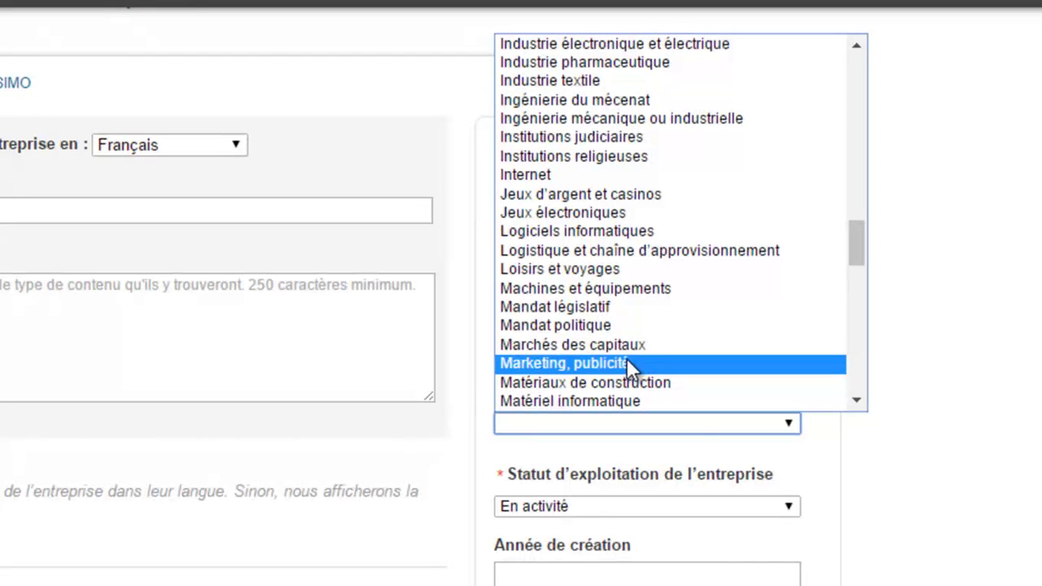
left_click_drag(853, 237, 854, 359)
left_click_drag(854, 373, 843, 240)
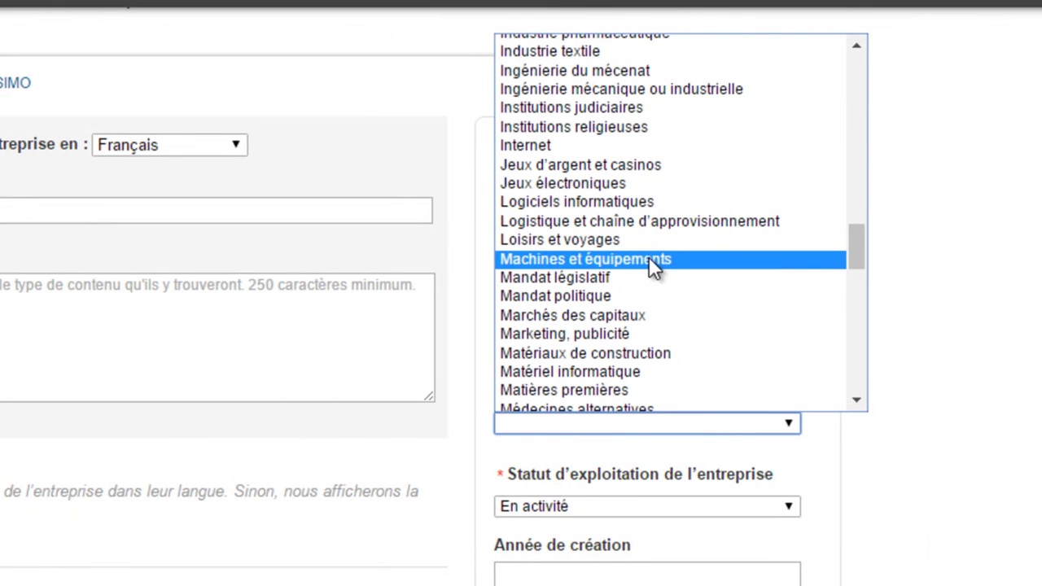
left_click(541, 335)
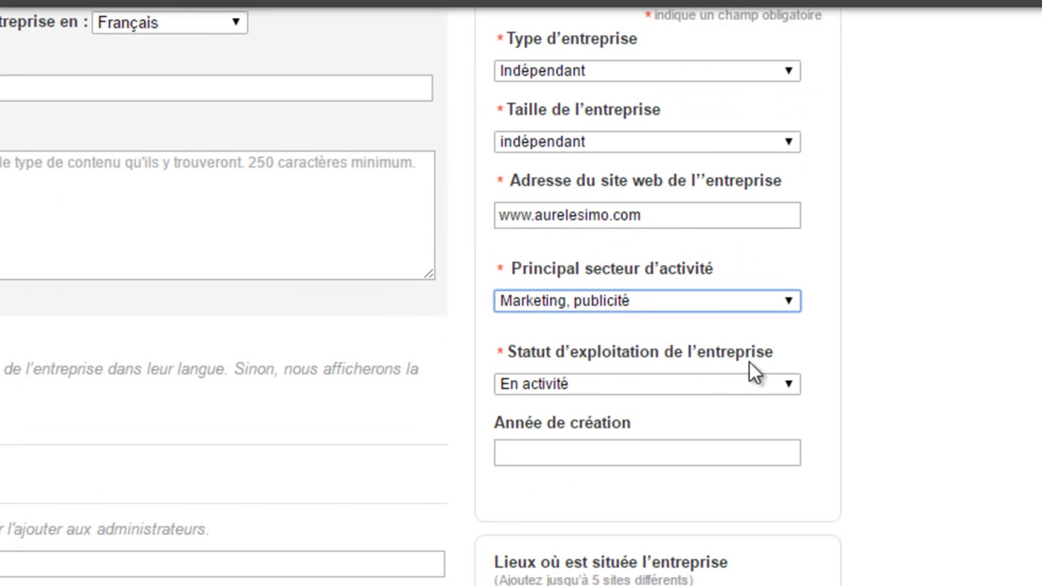
Keep the status as En activité and enter 2016 as the founding year.
left_click(788, 383)
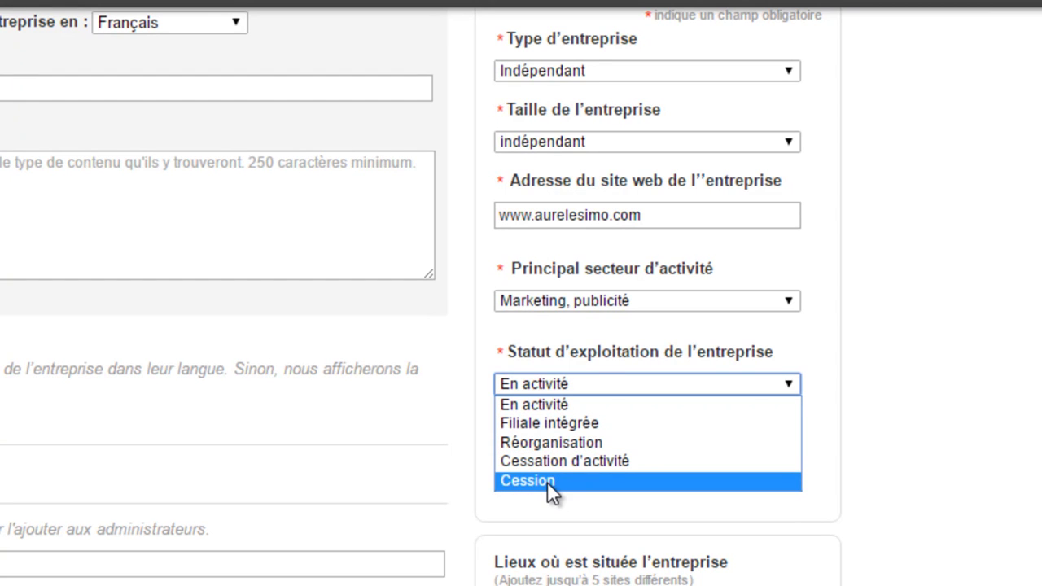
left_click(562, 406)
left_click(637, 448)
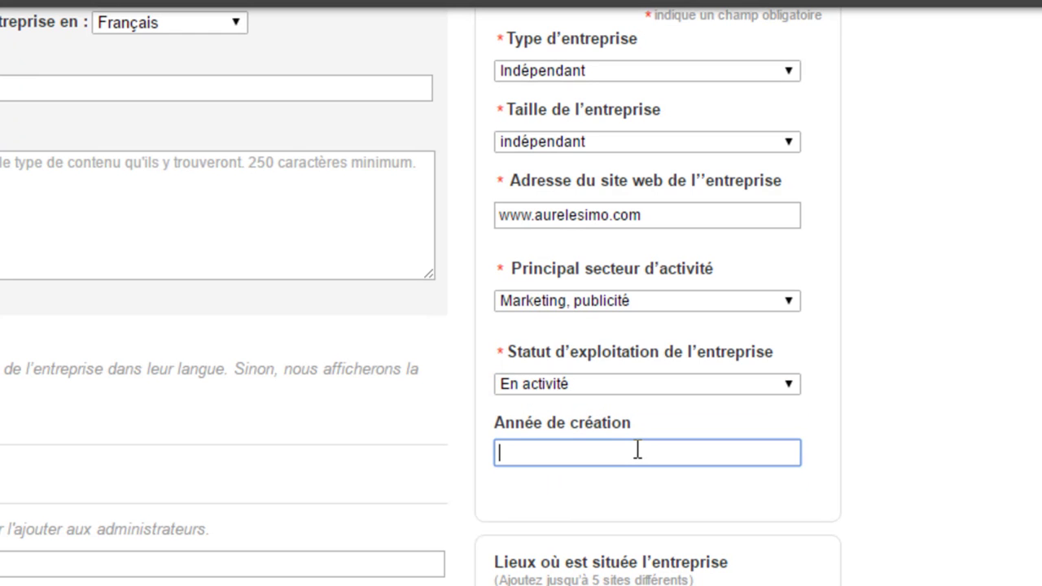
type("2016")
left_click(916, 444)
scroll(915, 443, "down", 1)
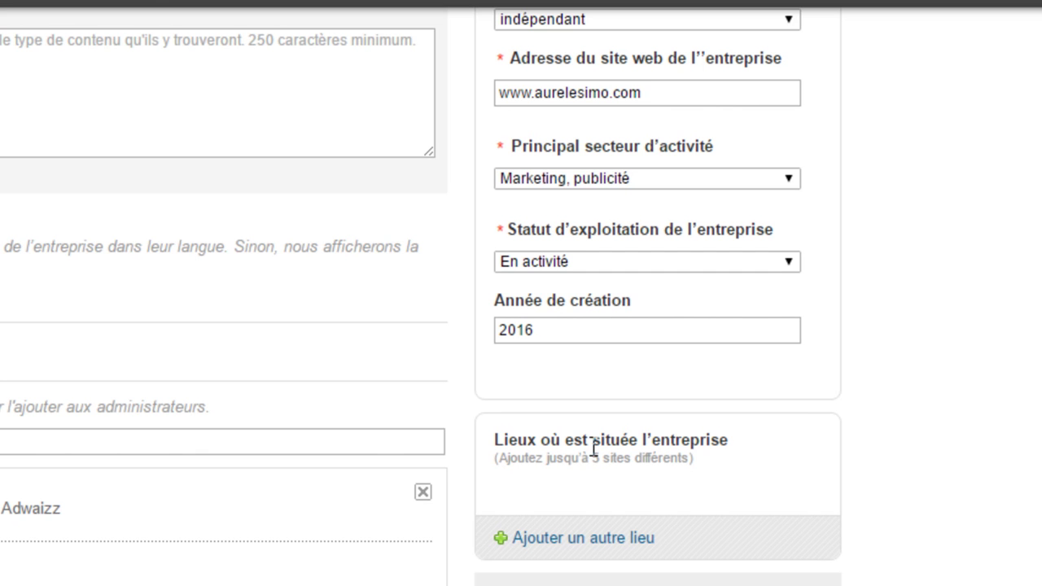
scroll(867, 382, "up", 5)
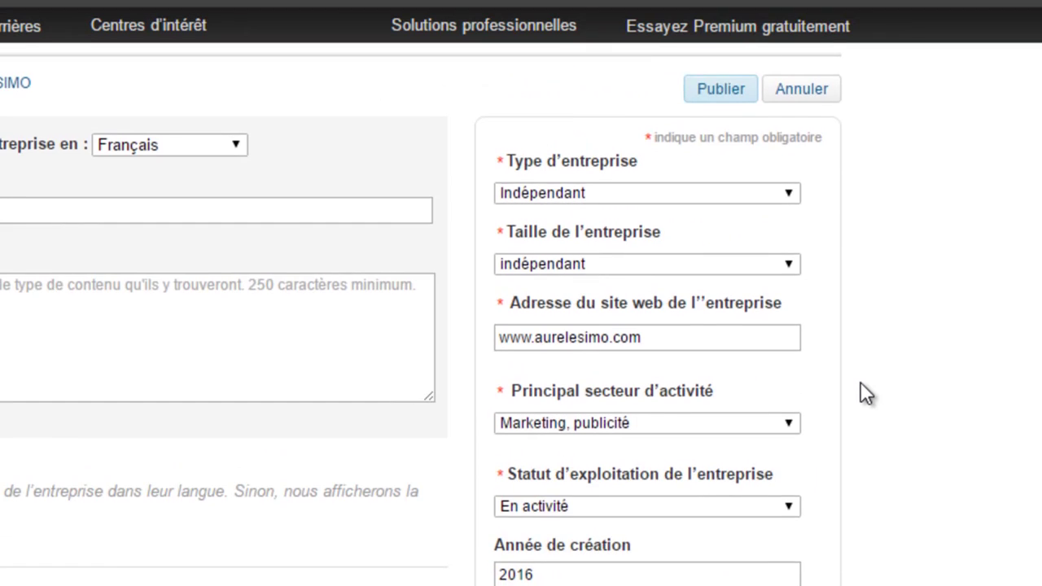
Paste the prepared description and add 'cation, marketing, journalisme, etc' and 'qui aimeraient devenir blogueurs'.
left_click(212, 460)
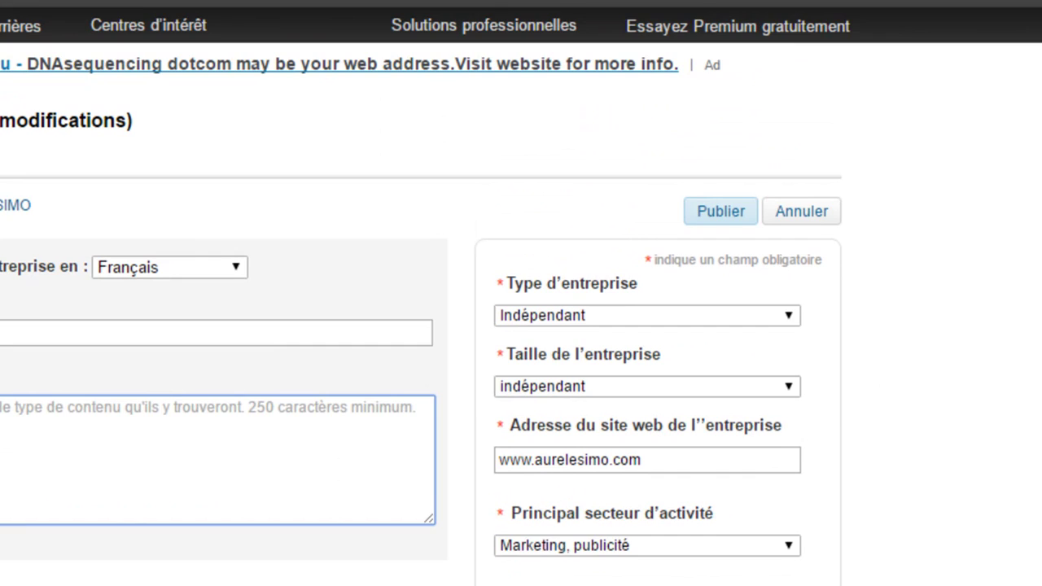
scroll(290, 328, "down", 3)
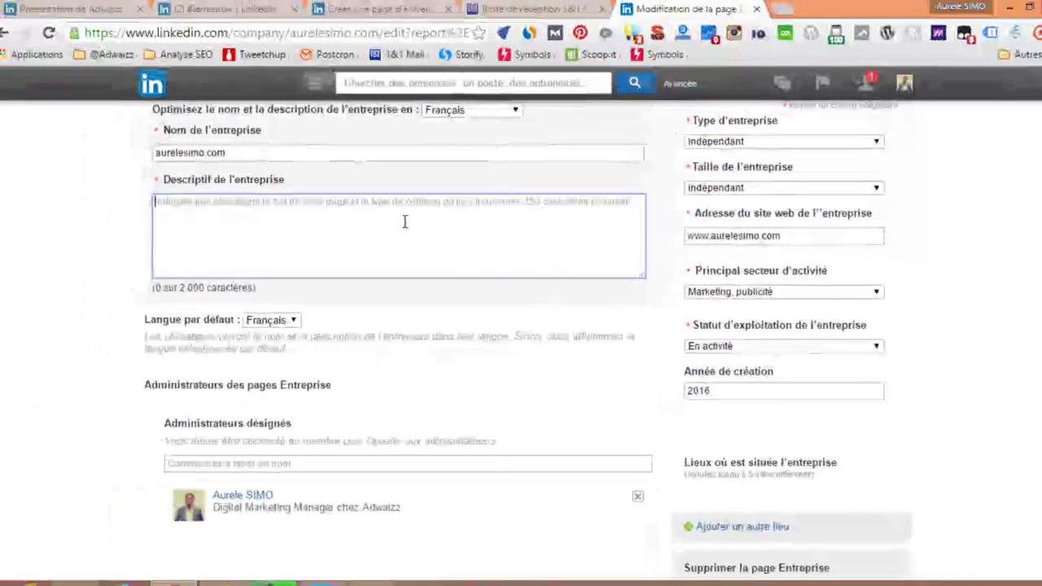
scroll(407, 221, "up", 2)
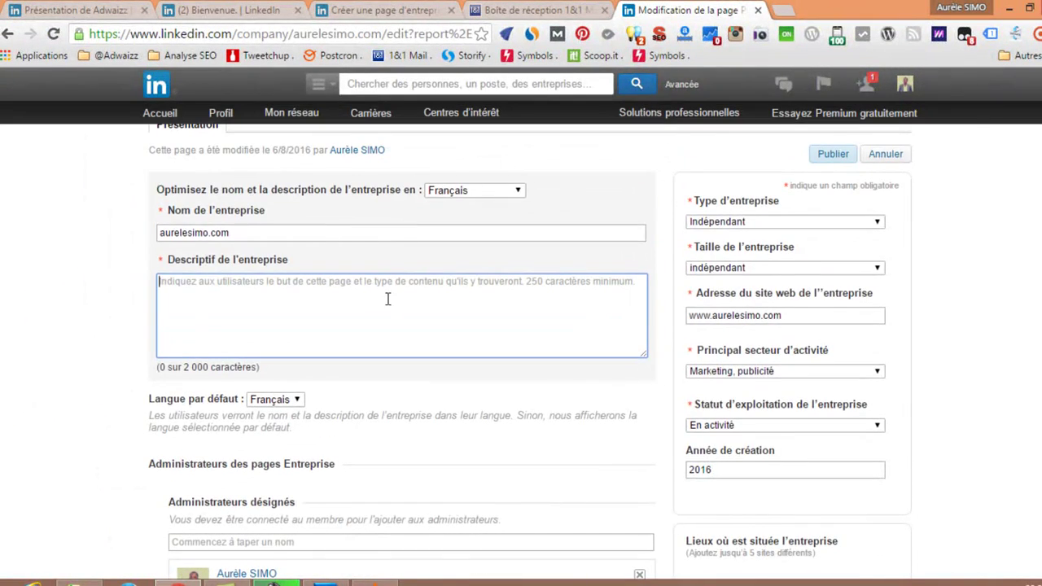
scroll(384, 325, "up", 1)
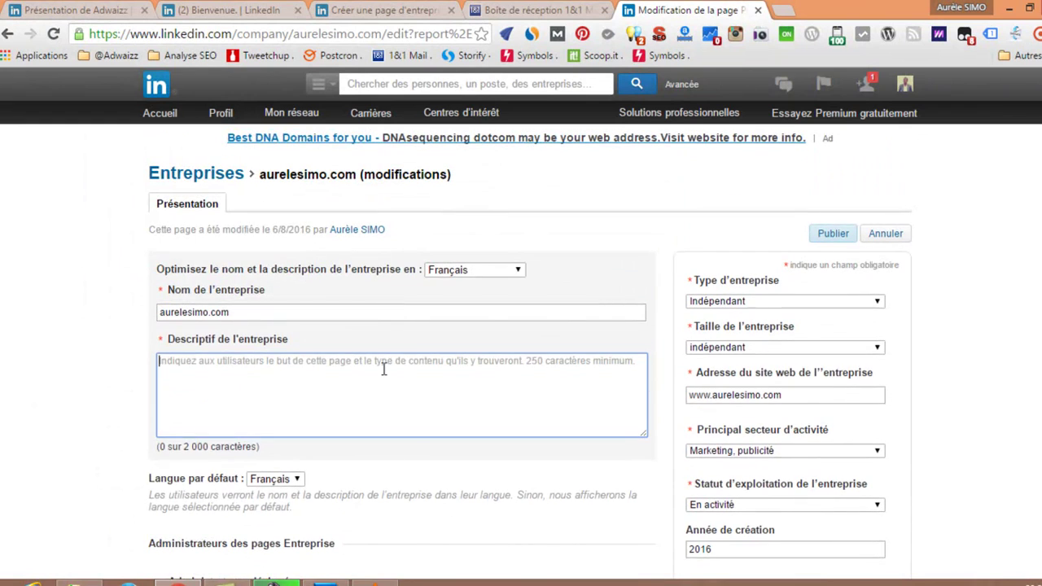
type("AureleSimo.com est un blog d'actualité et de conseil en e-commerce et marketing digital. lancé en 2016 par Aurèle SIMO. Dans ce blog, je partage mon expérience d'e-commerce et de communication digitale. Je donne aussi des conseils et astuces aux jeunes étudiants de commun")
type("cation, marketing,")
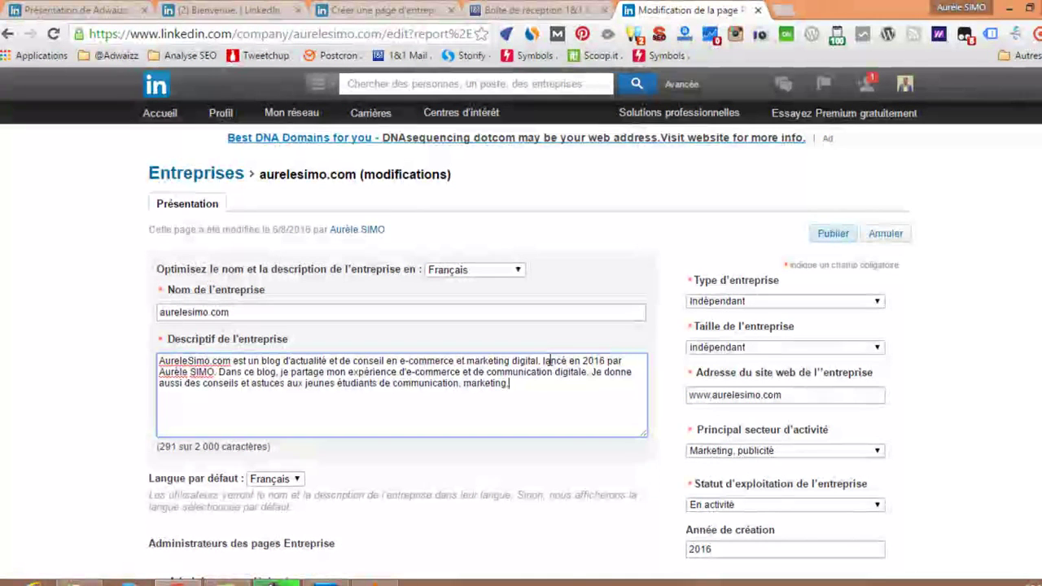
type(" journalisme, etc.")
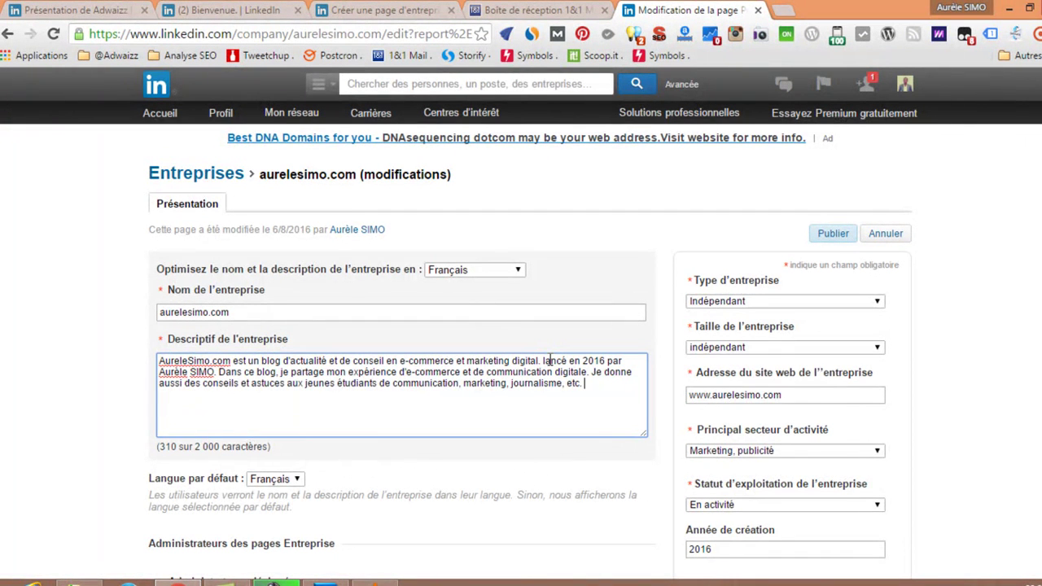
type("qui aimeraient")
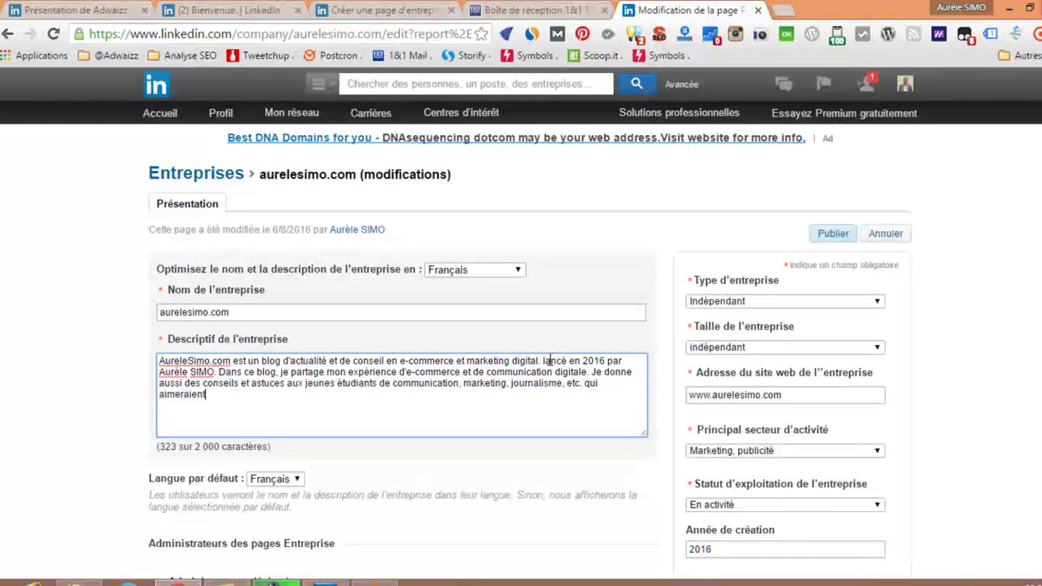
type(" devenir blogueurs")
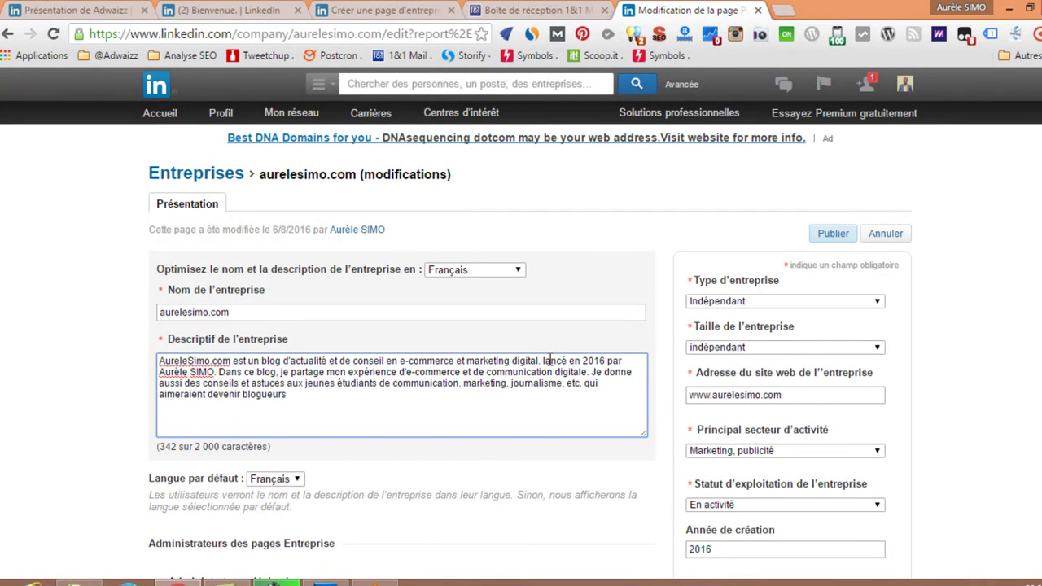
Finish the description with the part about businesses activating their digital communication, fixing typos.
type(", et aussi aux entreprises qui aieme")
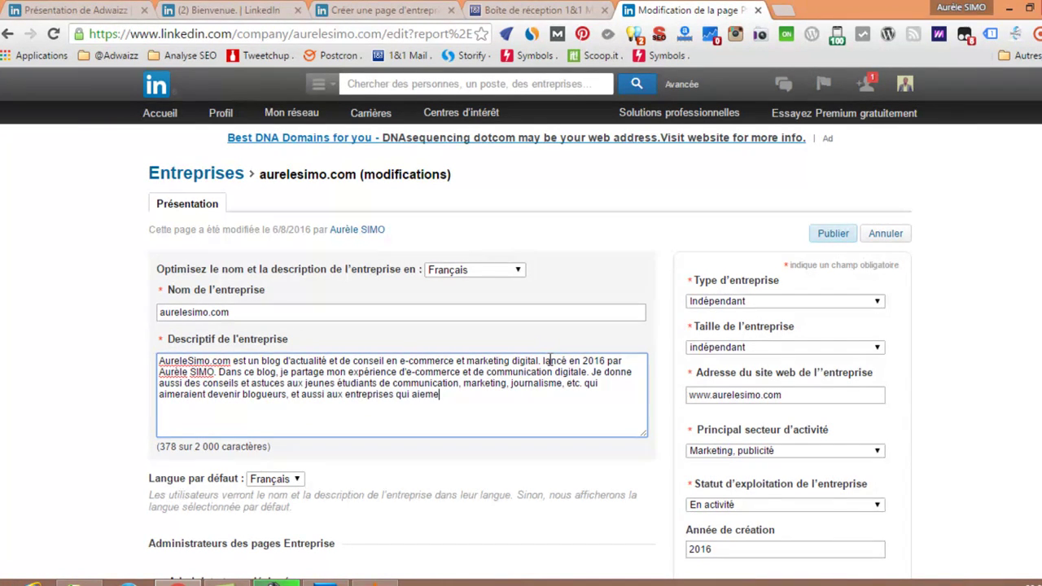
key("BackSpace")
key("BackSpace")
key("BackSpace")
type("merai")
type("ent activ")
type("i")
key("BackSpace")
type("er leur communication digitale.")
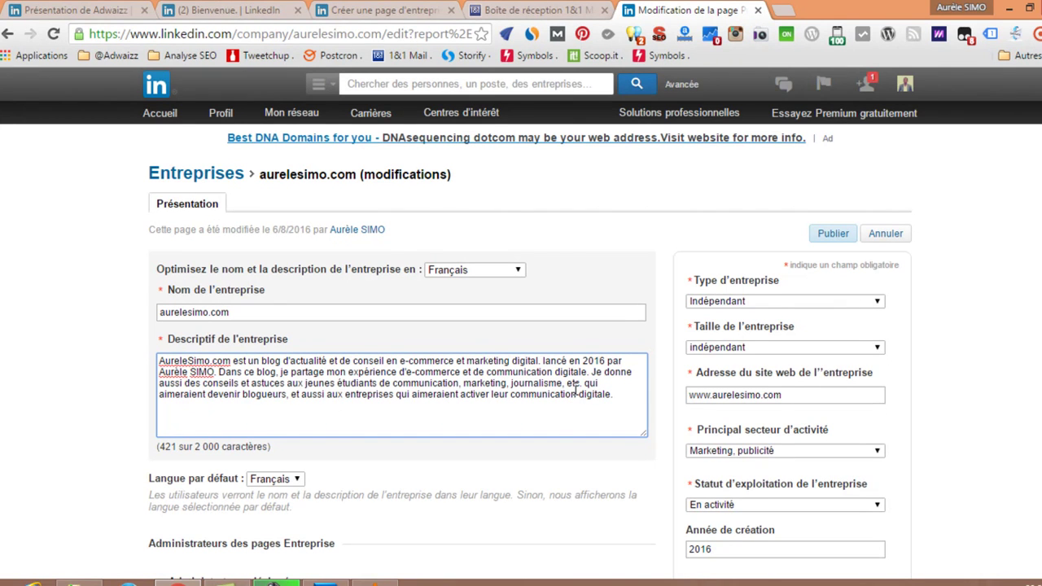
scroll(592, 396, "down", 3)
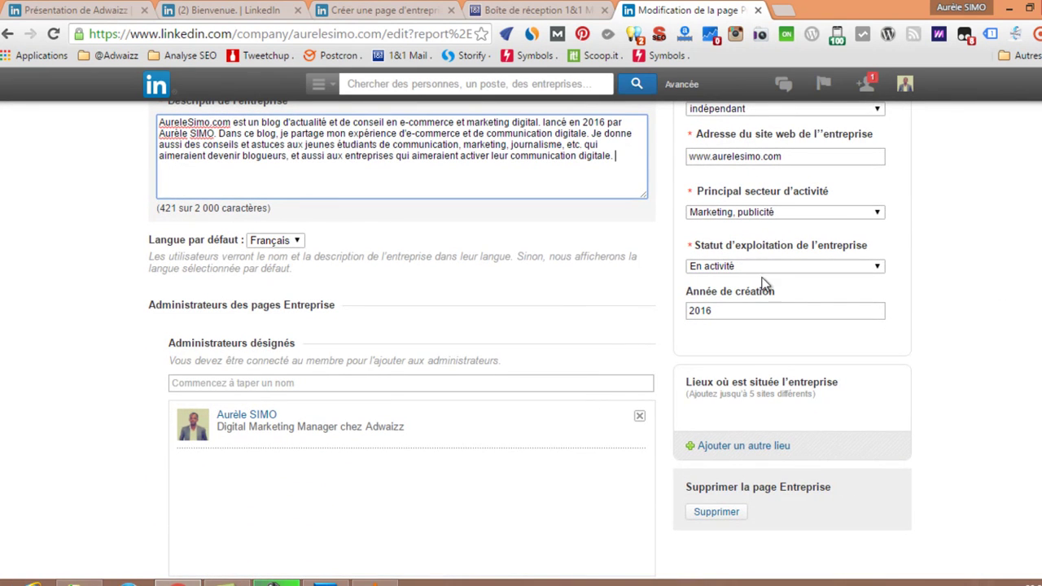
scroll(317, 334, "down", 5)
Upload Linkedin-banner.png as the company page's banner image and save it.
scroll(714, 339, "down", 4)
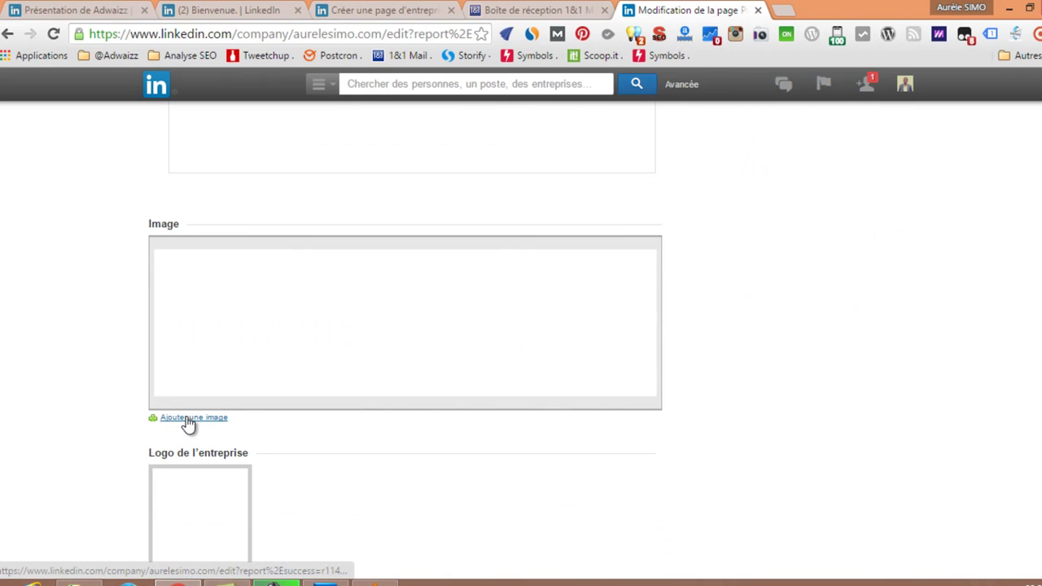
left_click(187, 418)
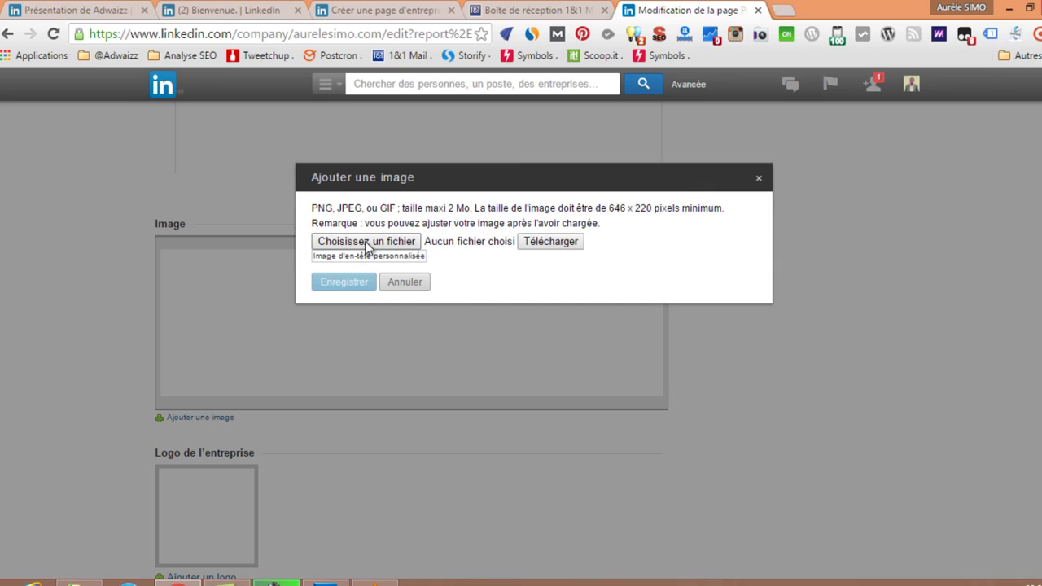
left_click(368, 245)
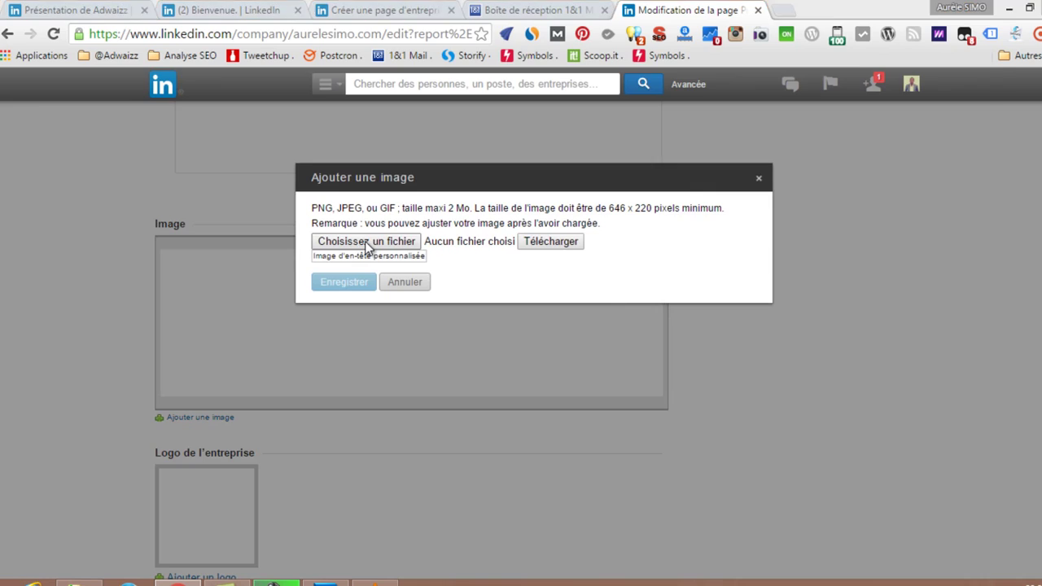
left_click_drag(425, 165, 428, 361)
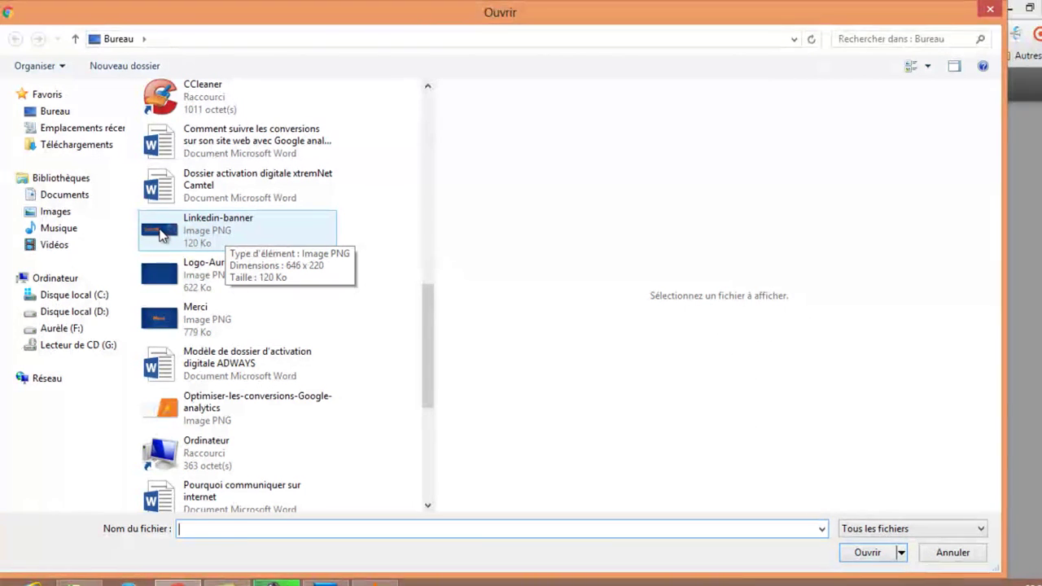
double_click(157, 234)
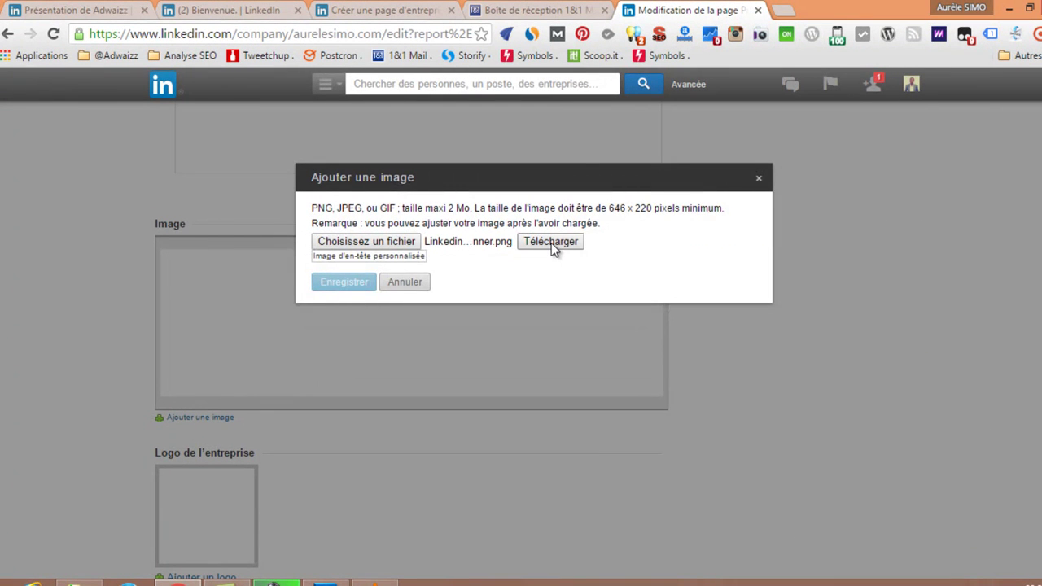
left_click(550, 242)
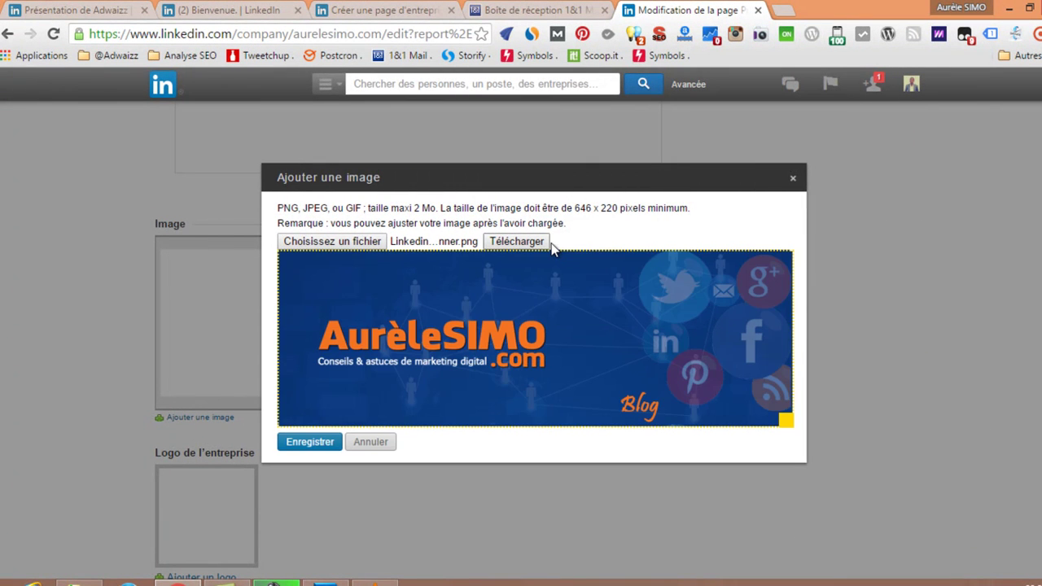
left_click(307, 443)
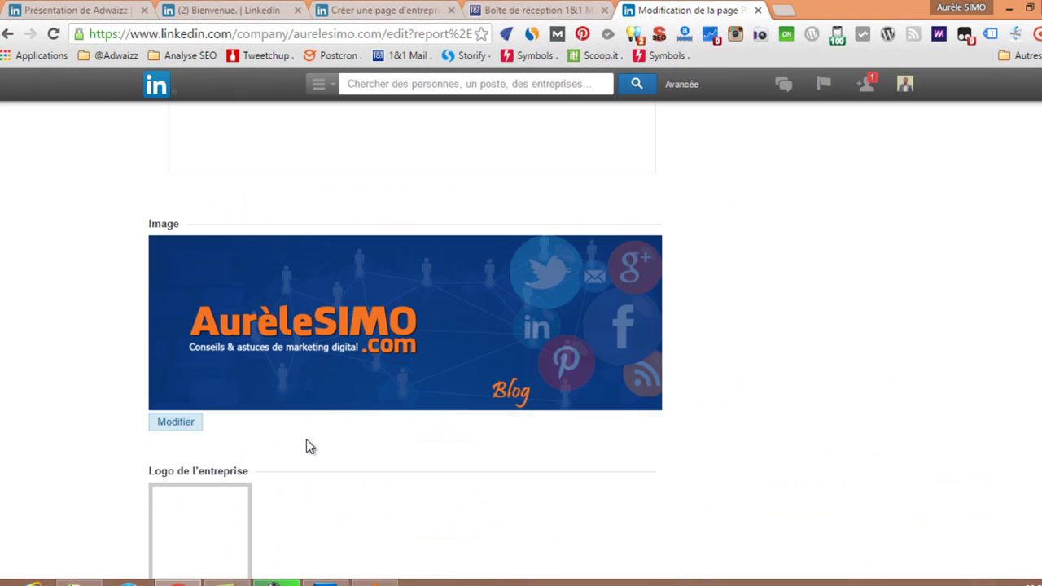
scroll(273, 318, "down", 3)
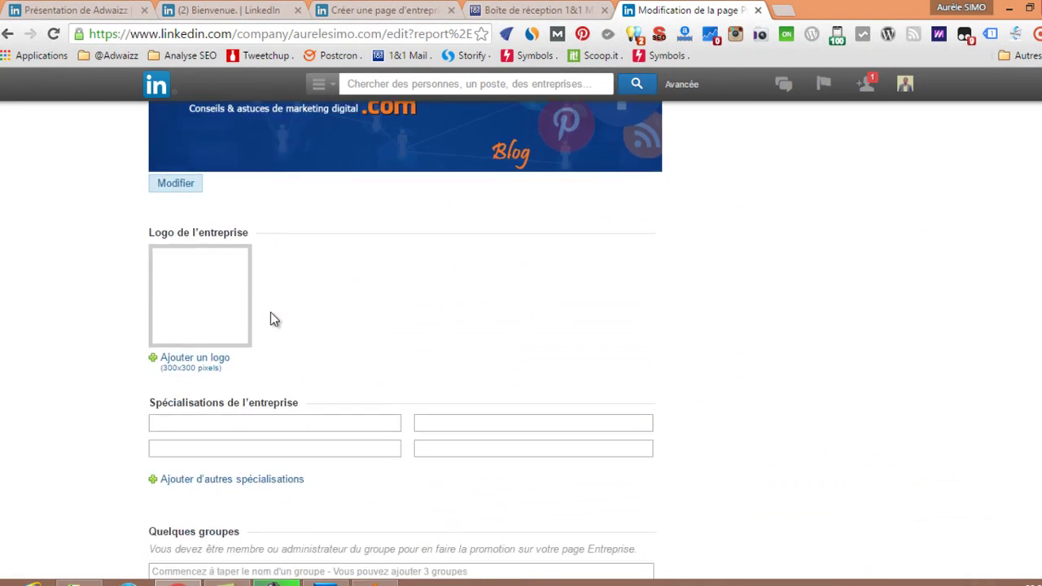
Try uploading pp.png as the logo, which is rejected as smaller than 300x300, then go to Photoshop.
left_click(179, 358)
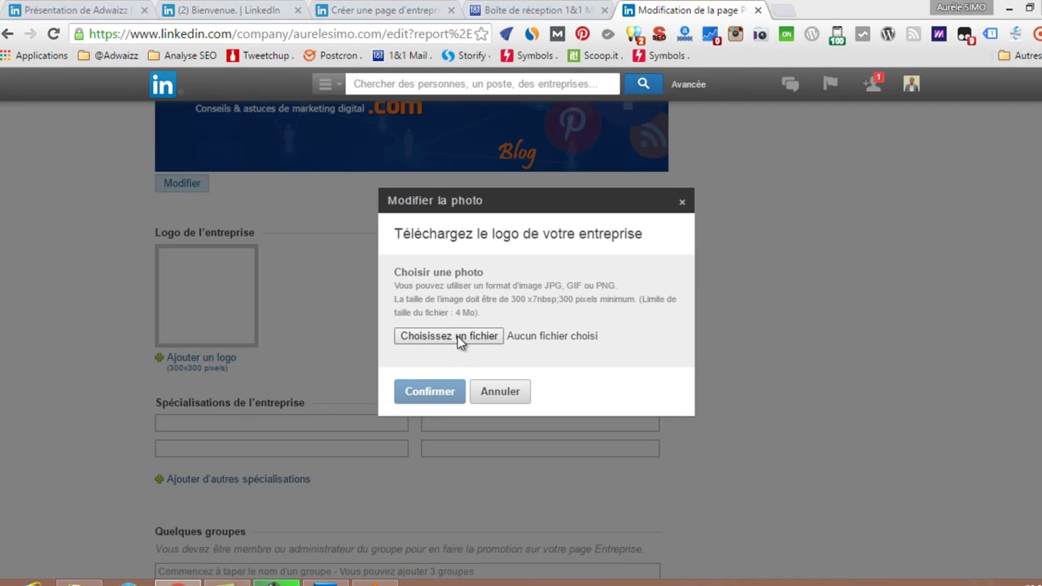
left_click(461, 342)
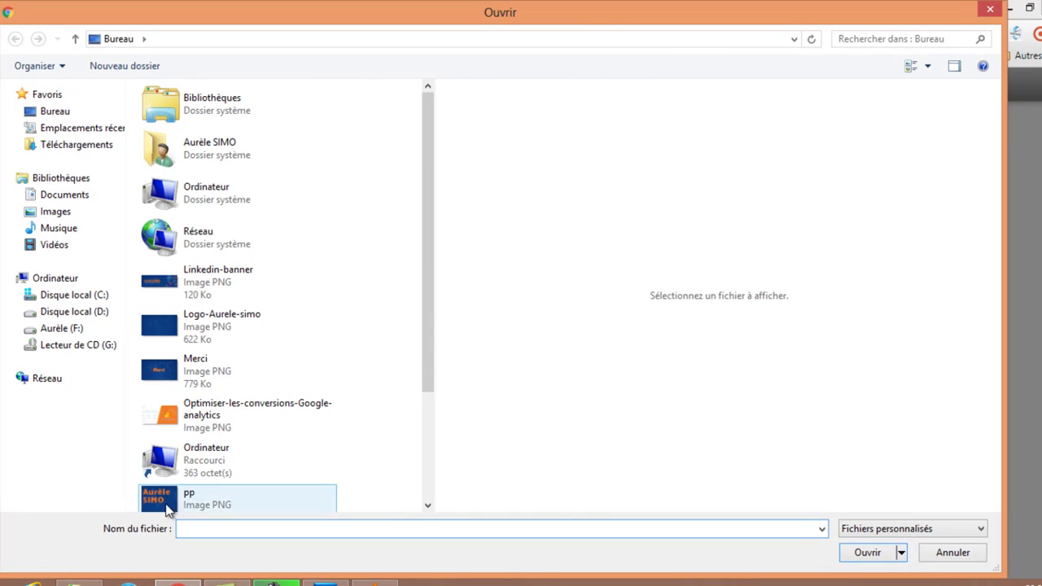
left_click_drag(430, 347, 431, 390)
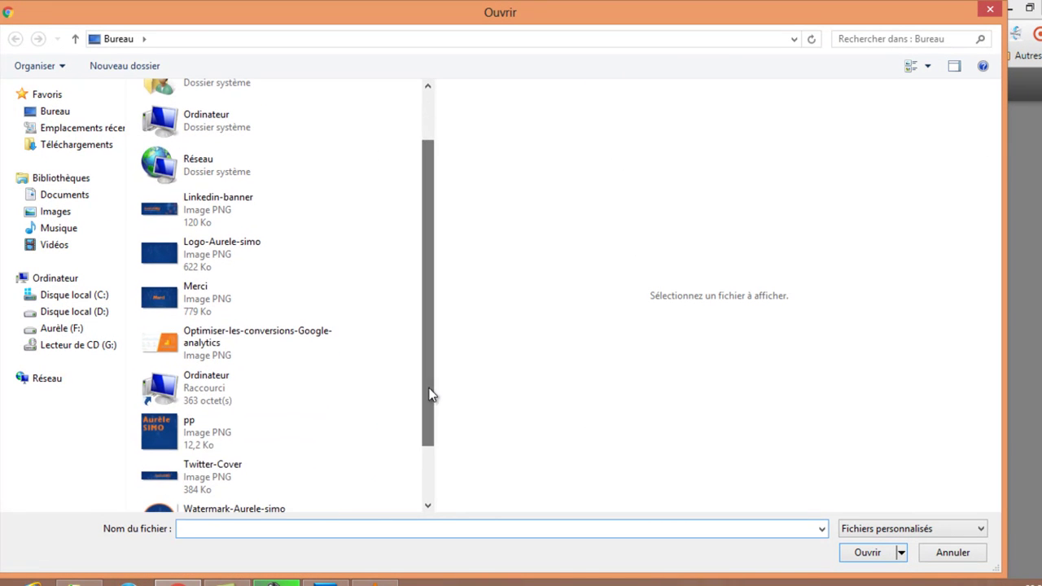
double_click(174, 439)
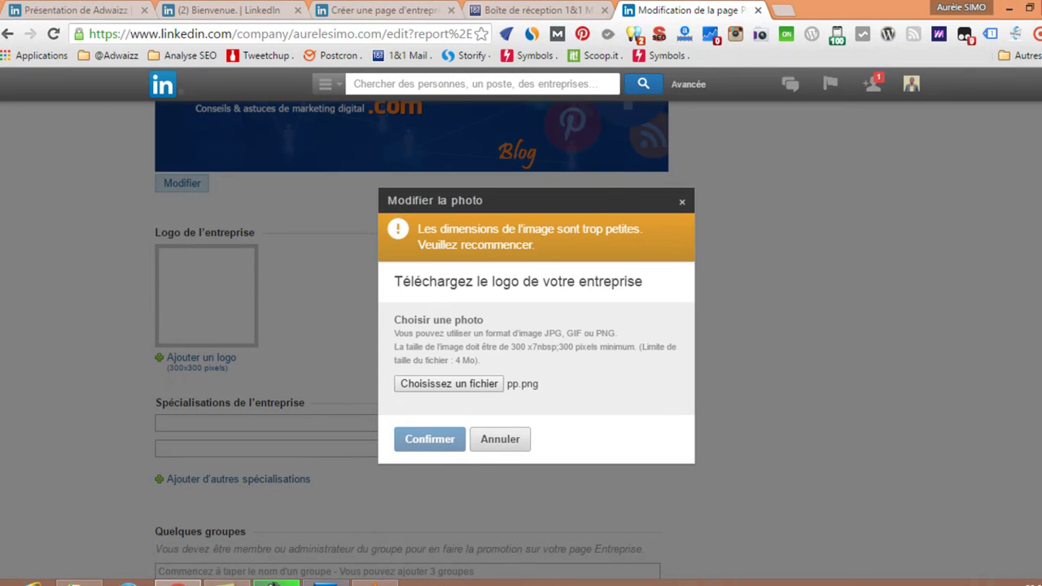
key("alt+Tab")
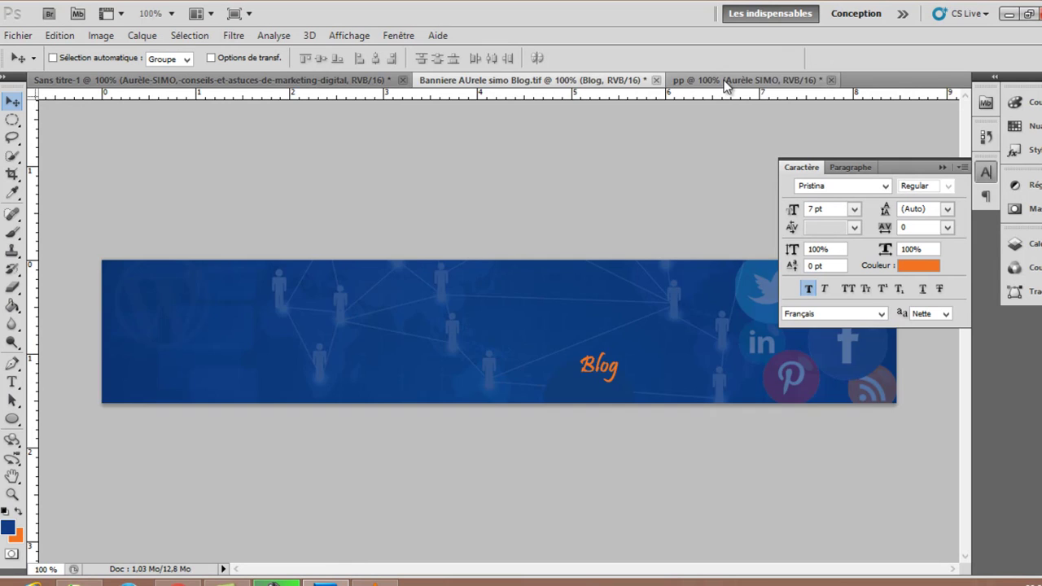
Resize the pp logo image to 300 × 300 pixels.
left_click(725, 82)
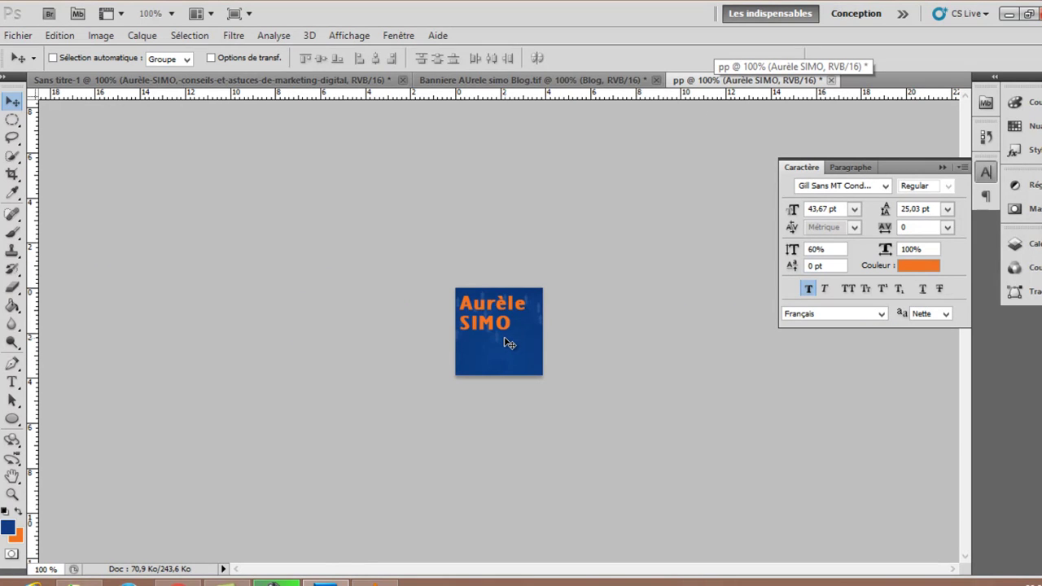
left_click(95, 37)
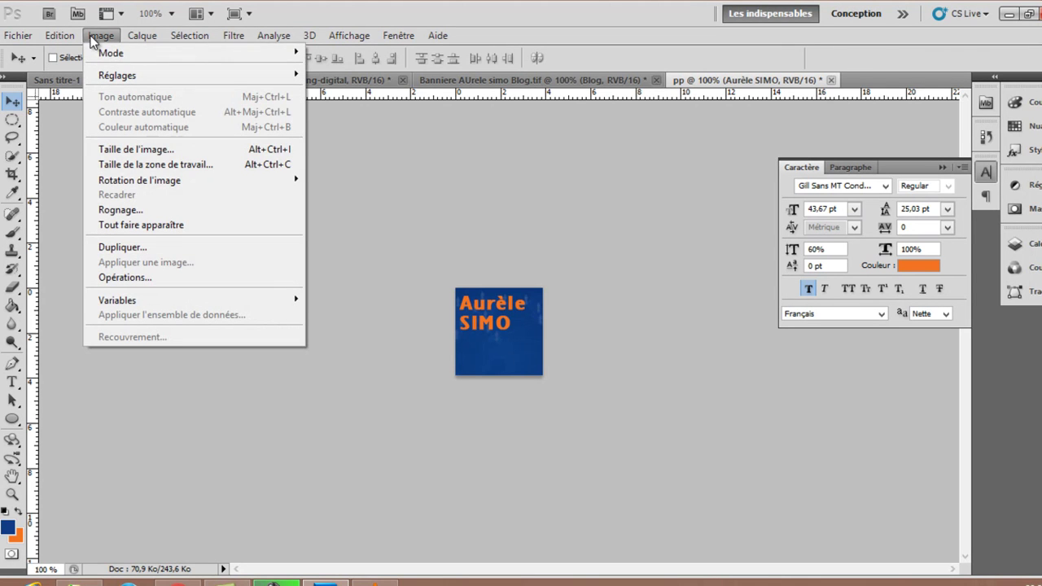
left_click(142, 150)
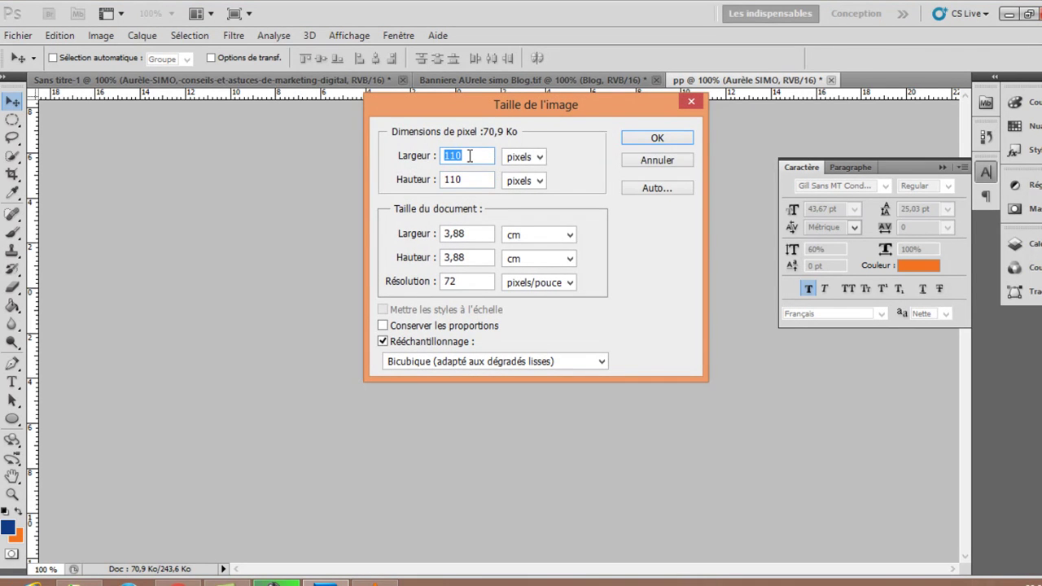
type("300")
key("Tab")
type("300")
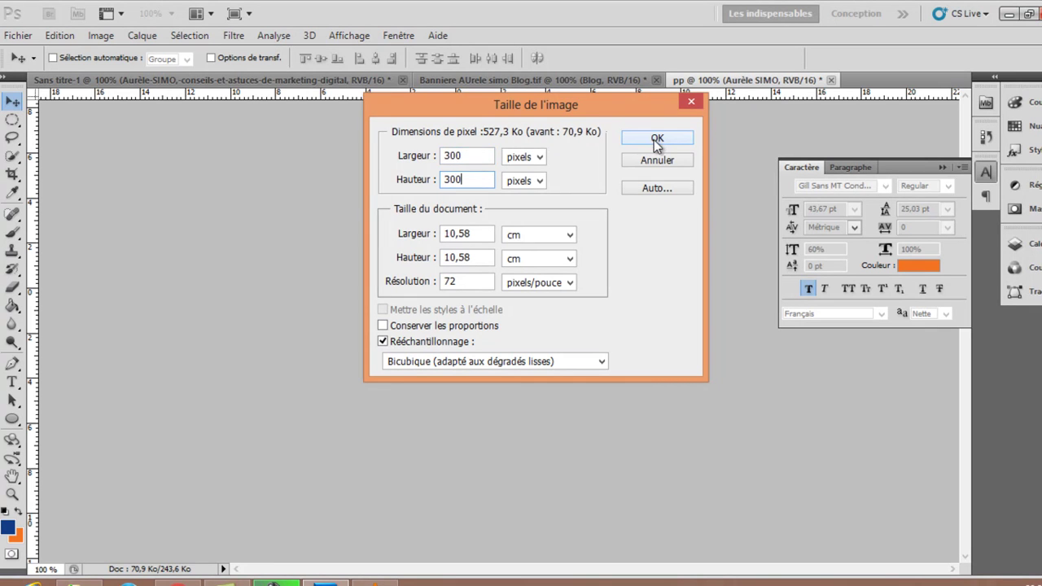
left_click(656, 139)
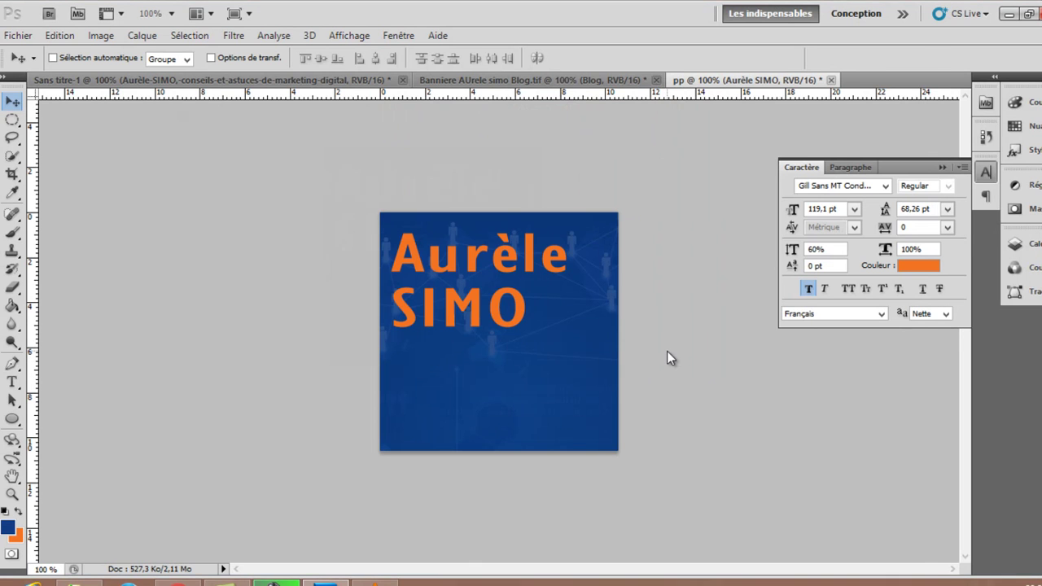
Preview the resized logo in Save for Web, close it without saving, and show the layers.
key("ctrl+alt+shift+s")
left_click(196, 41)
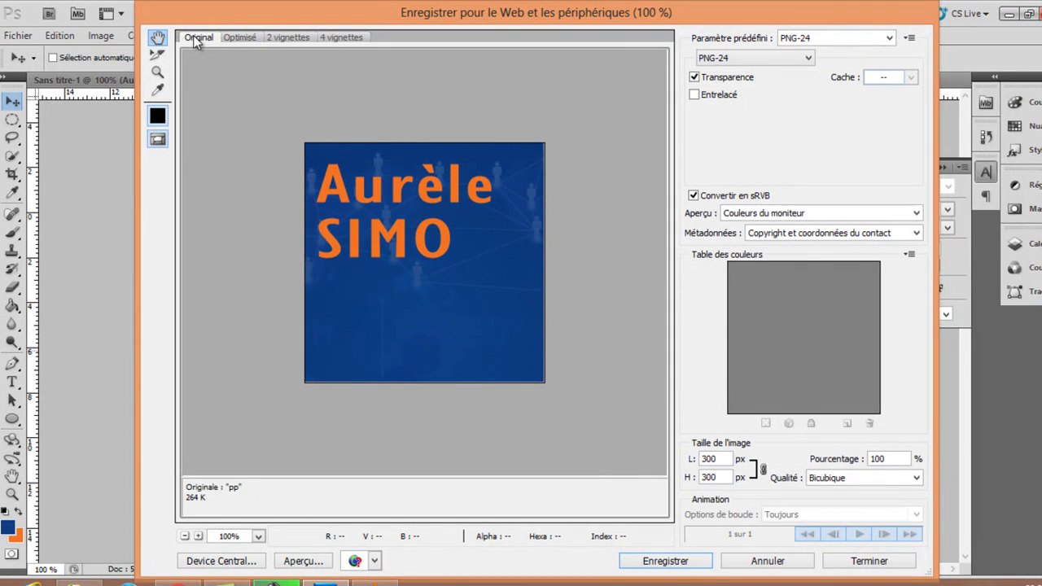
left_click(751, 567)
left_click(1030, 245)
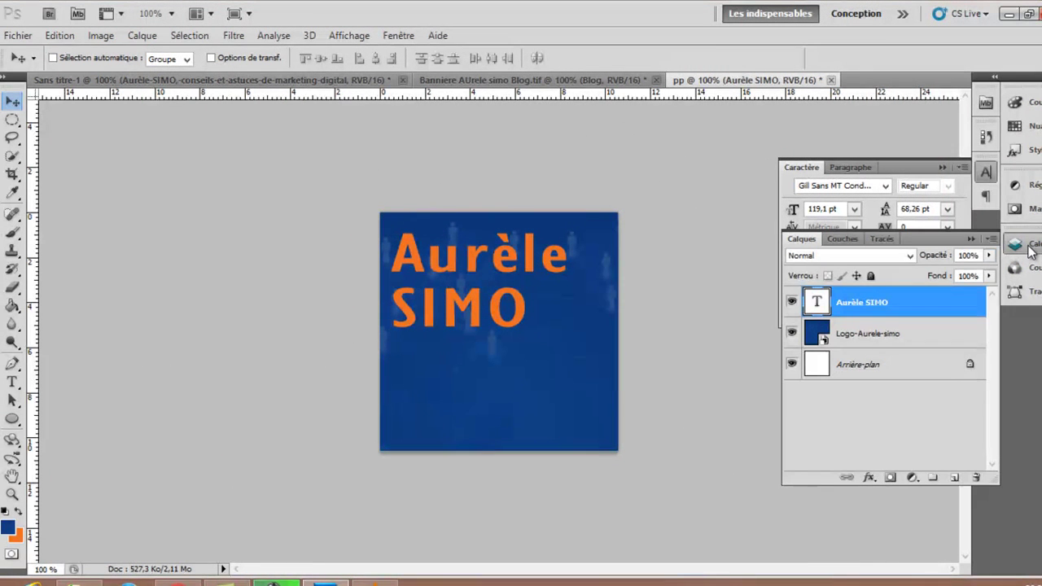
left_click(869, 478)
Add a drop shadow to the text layer with Normal mode, 100% opacity, smaller size and distance 2.
left_click(916, 308)
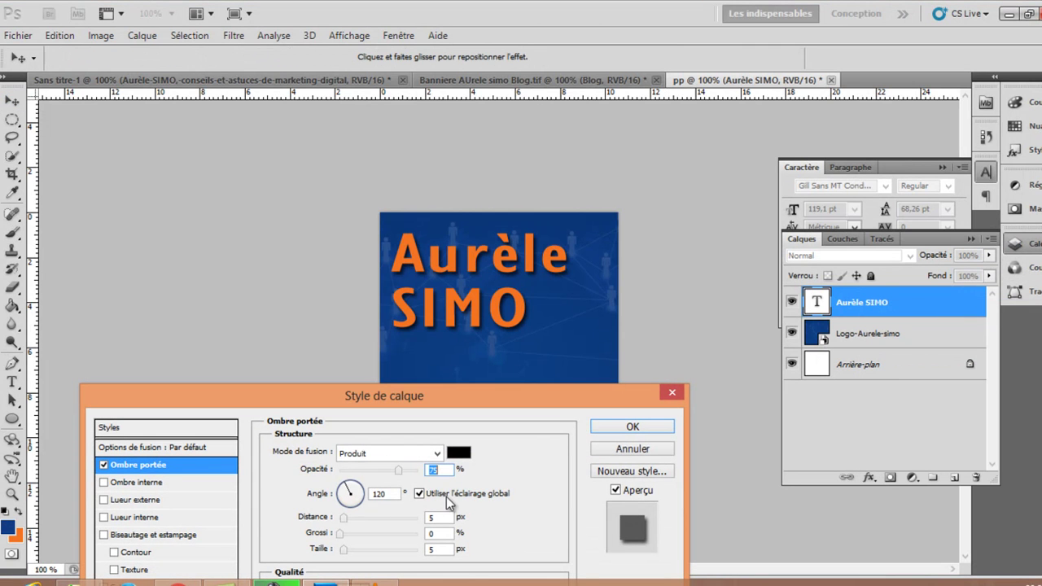
left_click_drag(399, 470, 470, 482)
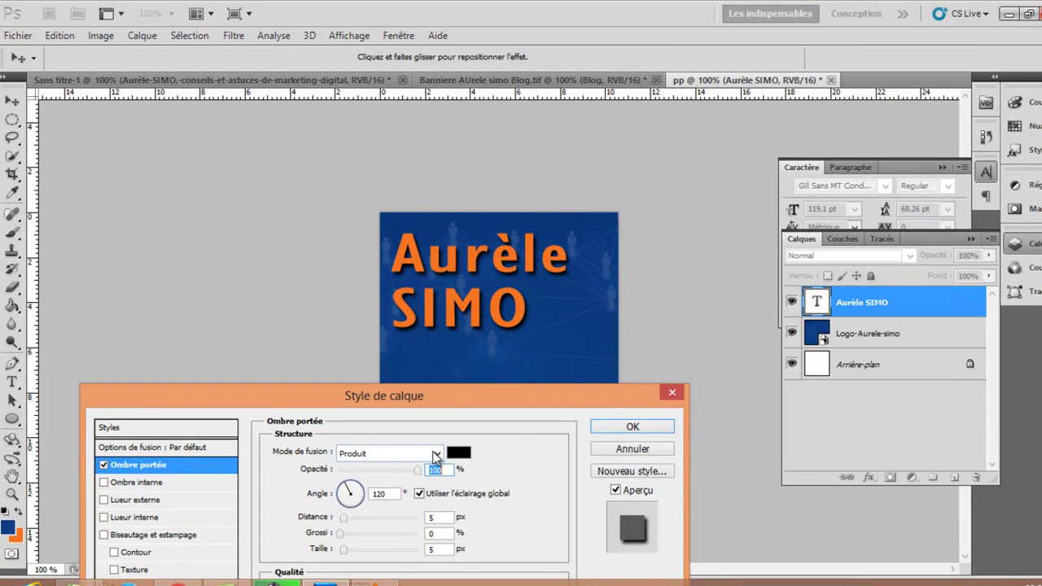
left_click(437, 453)
left_click(377, 45)
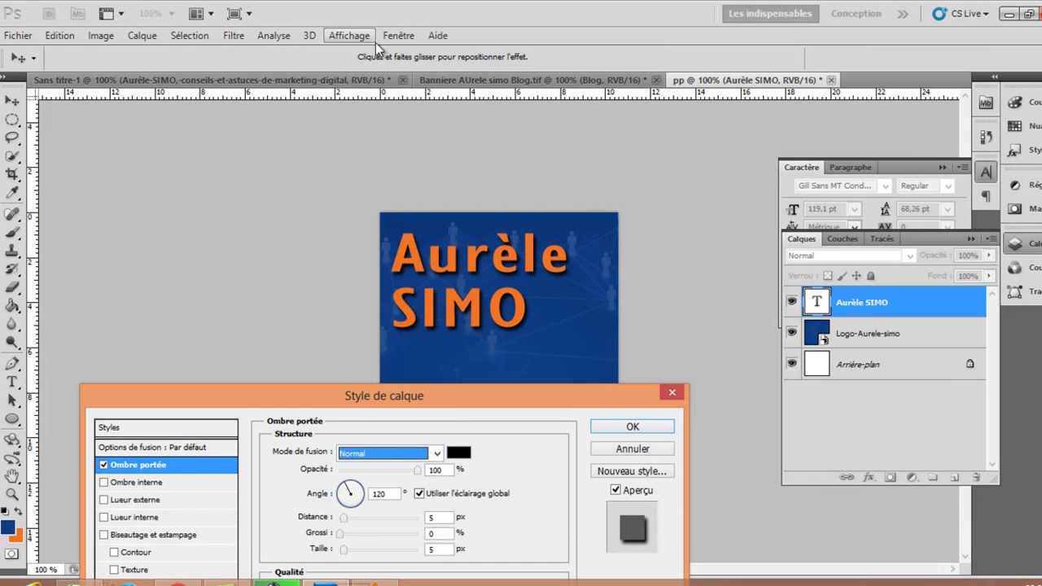
left_click(444, 549)
key("Down")
key("Down")
key("Down")
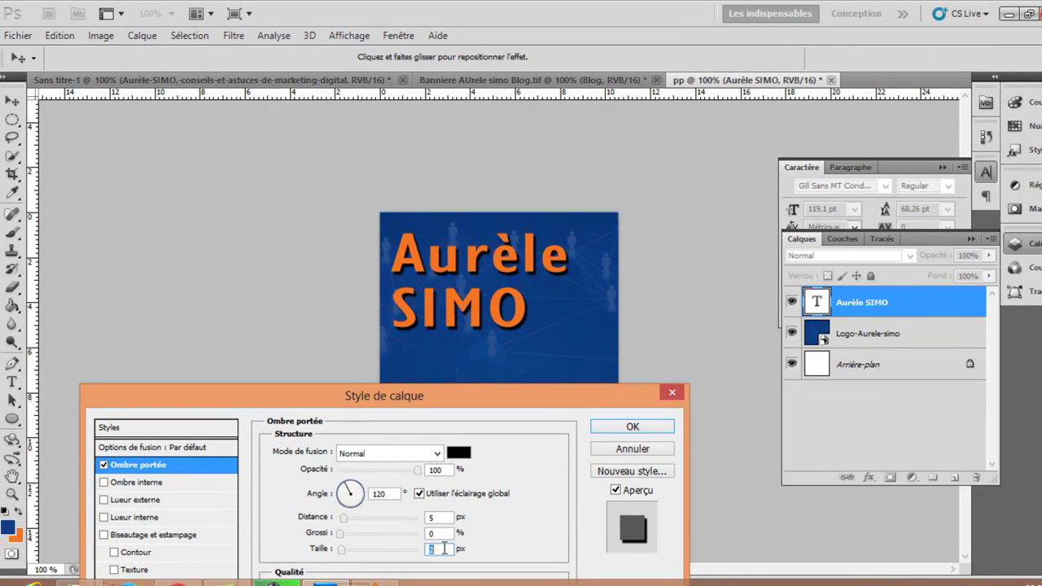
left_click(445, 517)
key("Down")
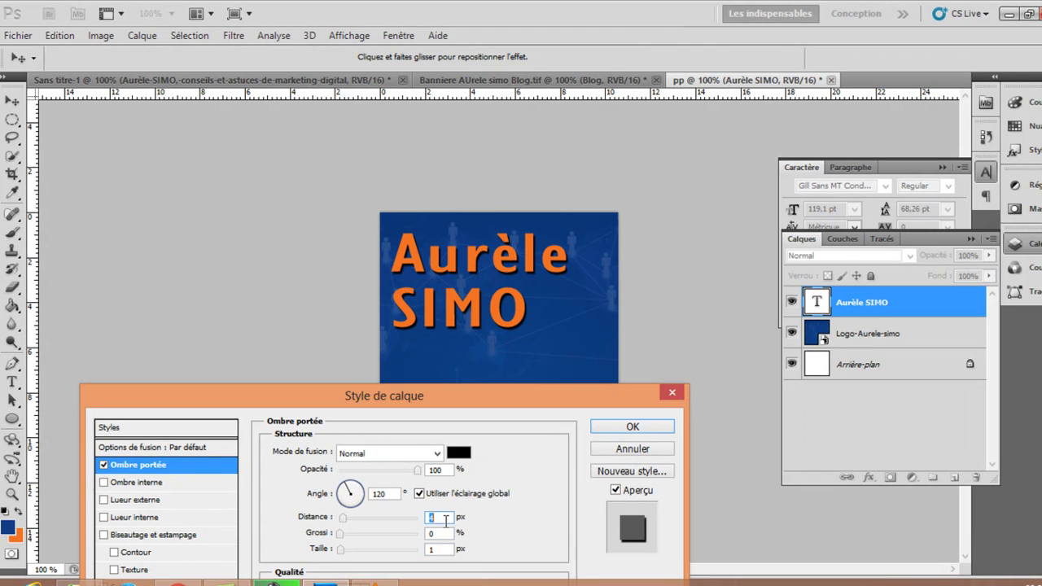
key("Down")
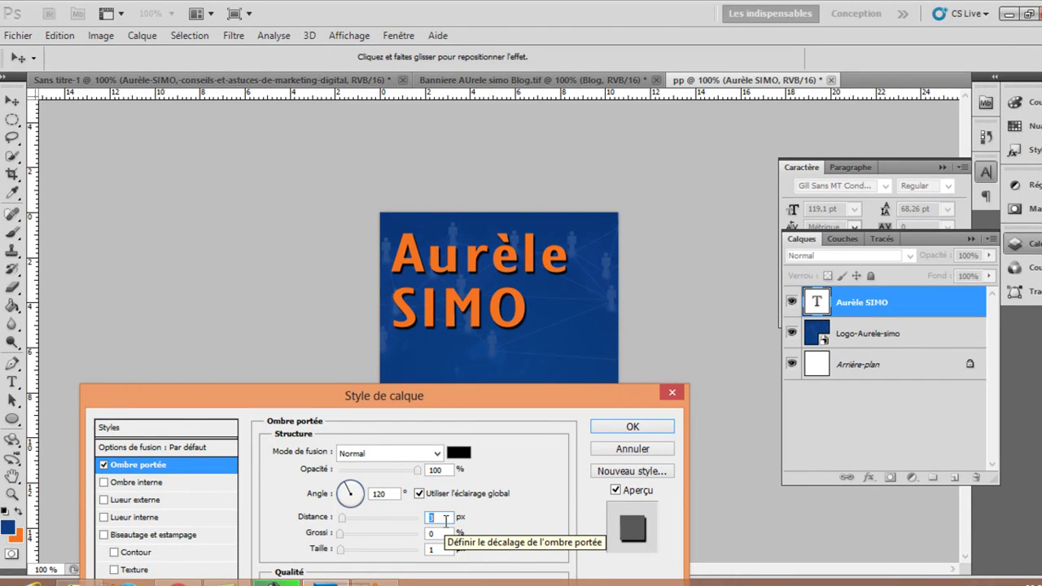
key("Down")
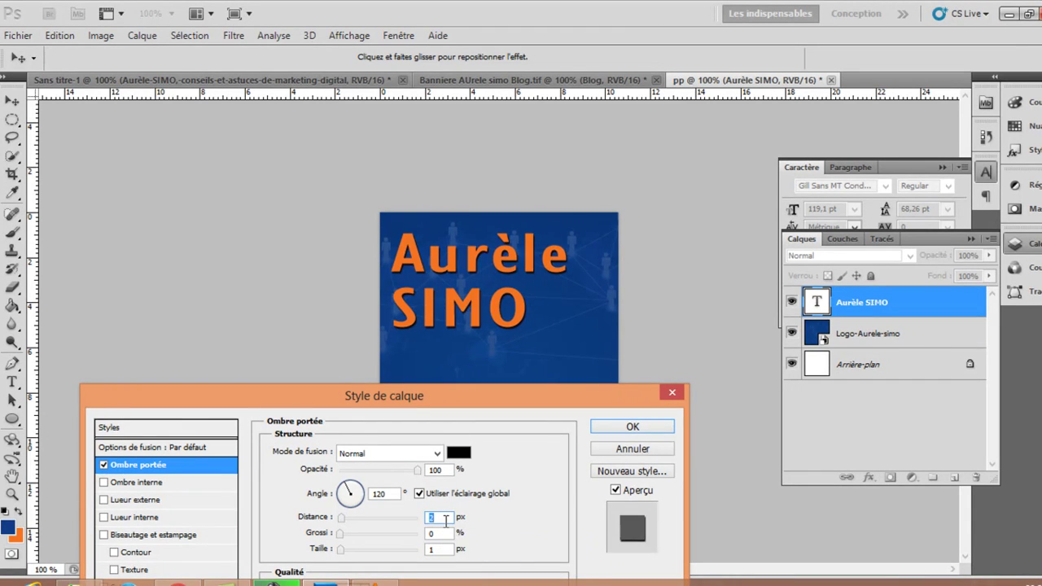
Make the drop shadow white and apply it.
left_click(458, 453)
left_click(464, 98)
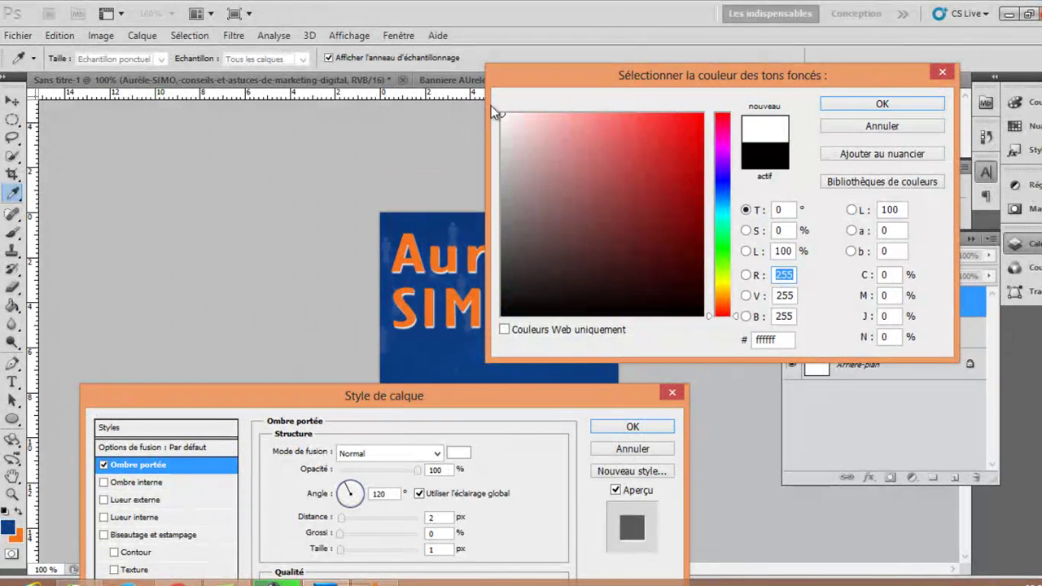
left_click(882, 104)
left_click(440, 547)
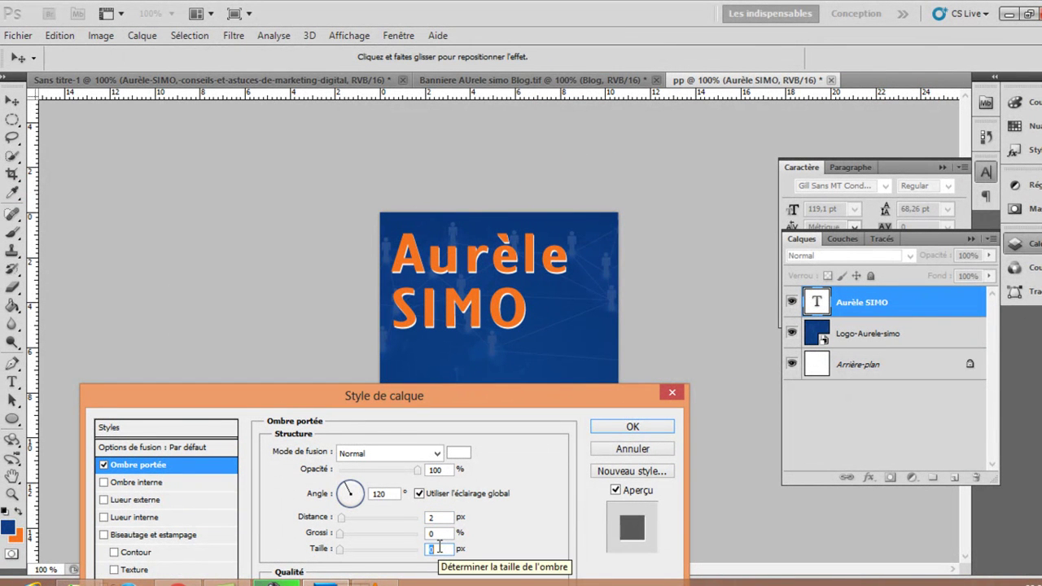
left_click(441, 517)
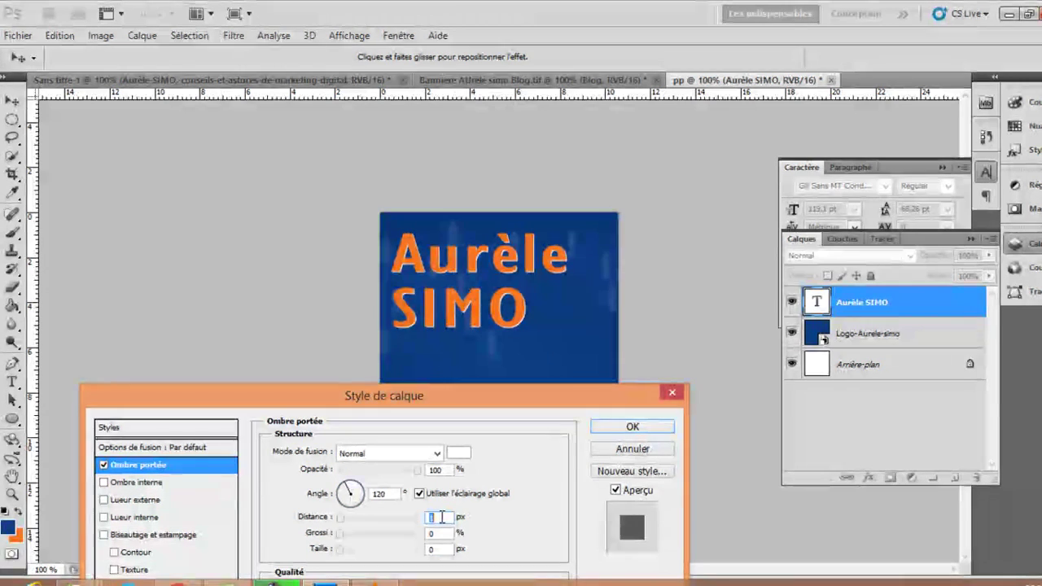
left_click(633, 426)
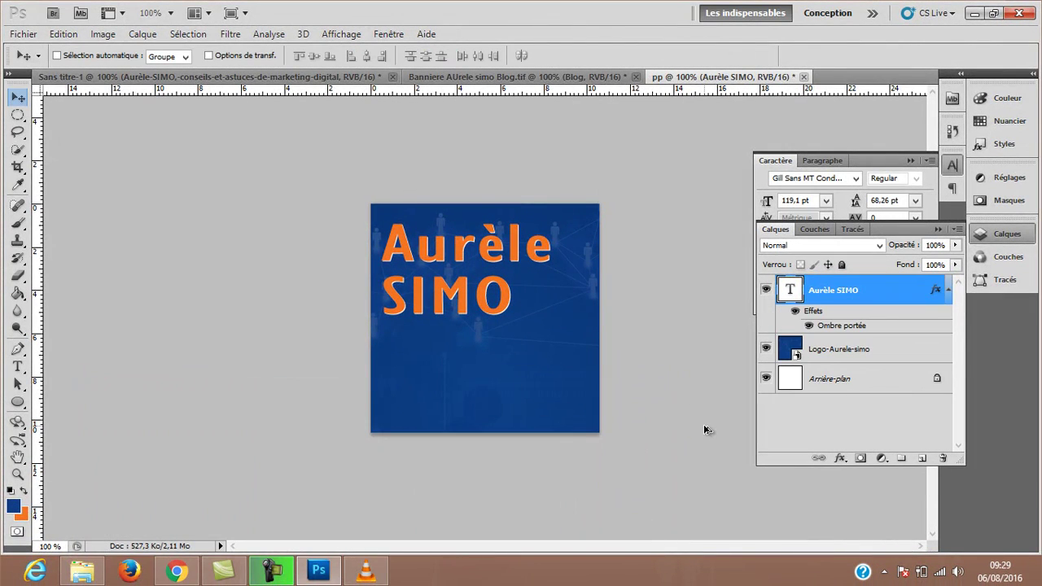
Save the 300×300 logo for the web as PNG-24, replacing pp.png on the Bureau.
key("ctrl+alt+shift+s")
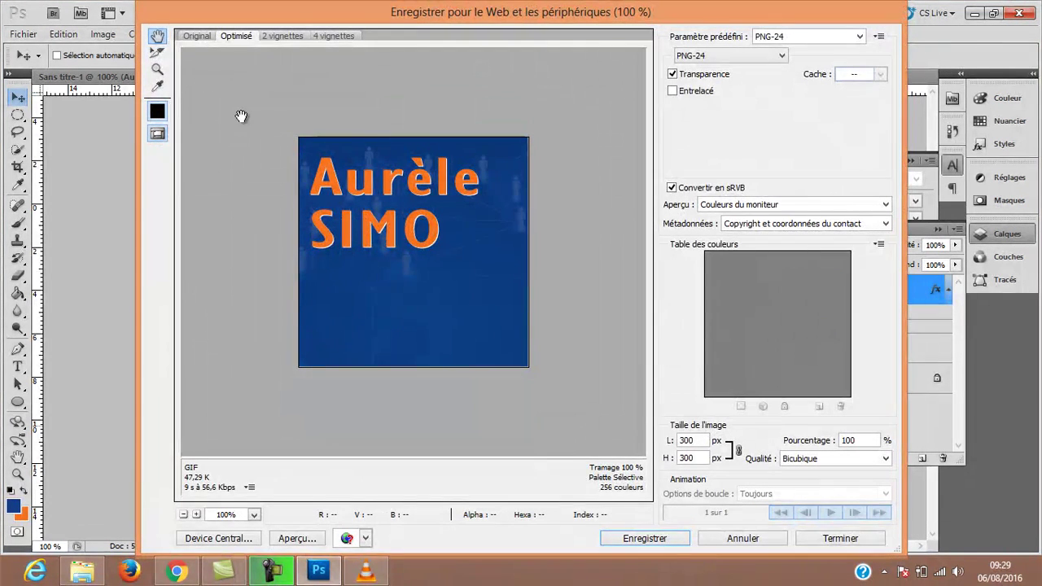
left_click(188, 41)
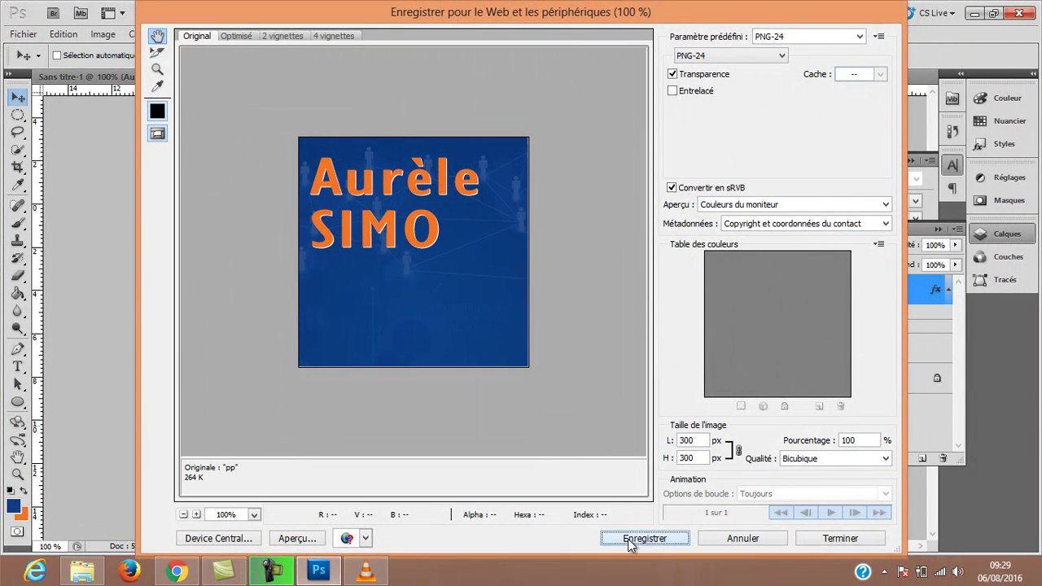
left_click(628, 538)
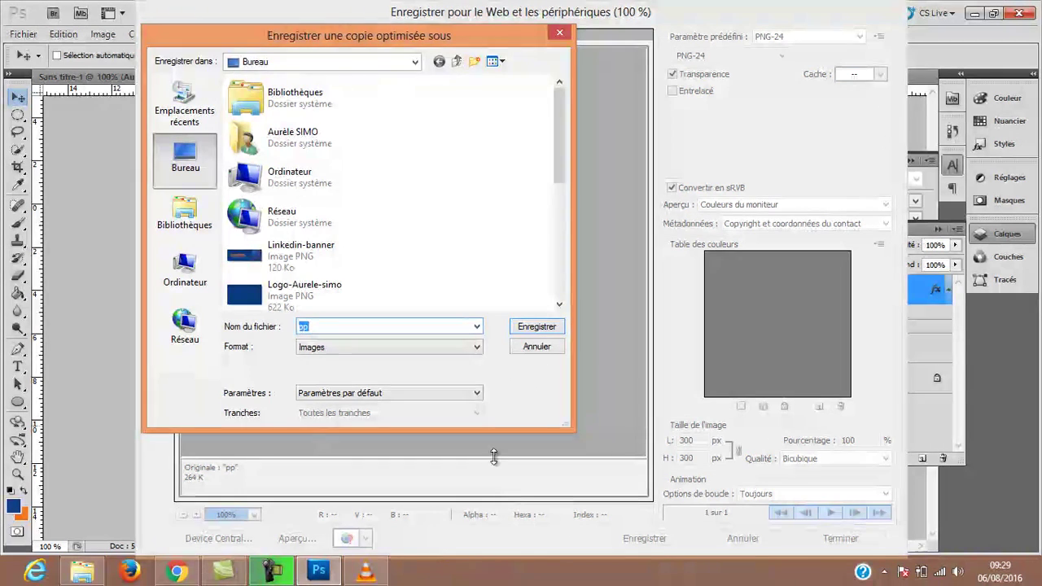
left_click(524, 326)
left_click(599, 319)
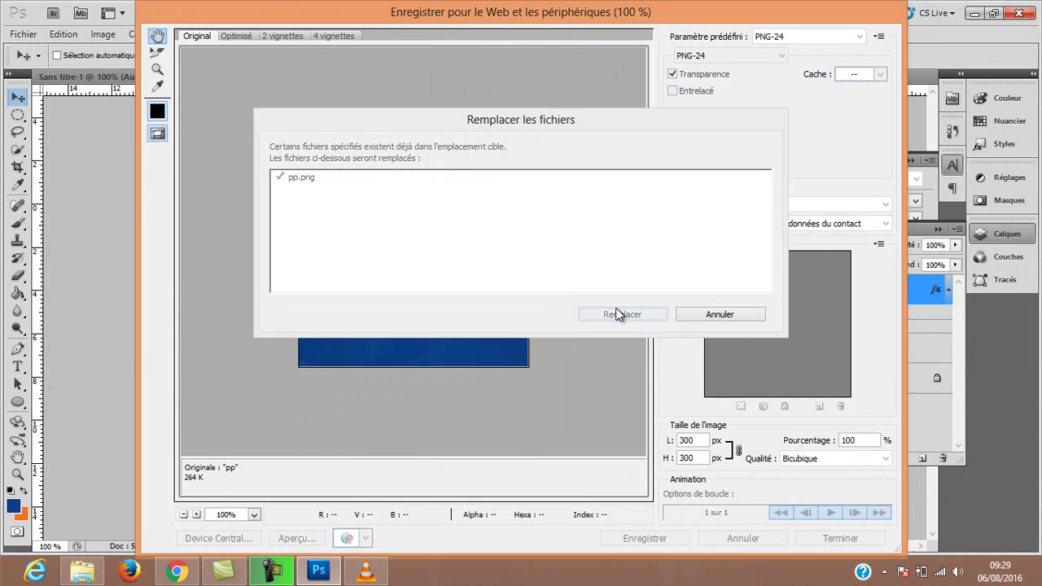
left_click(559, 239)
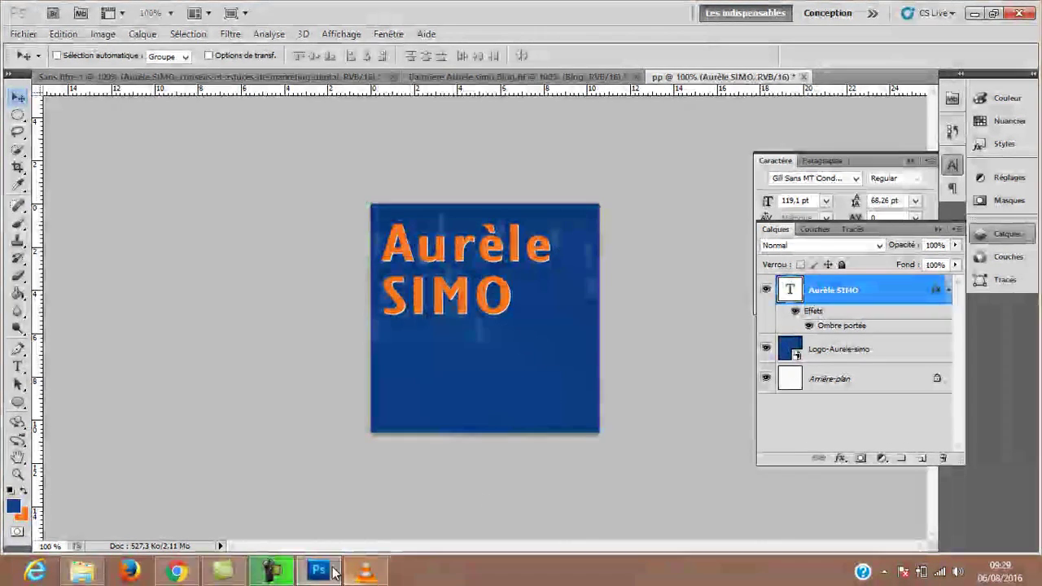
Back in LinkedIn, dismiss the image-too-small logo upload error.
mouse_move(316, 574)
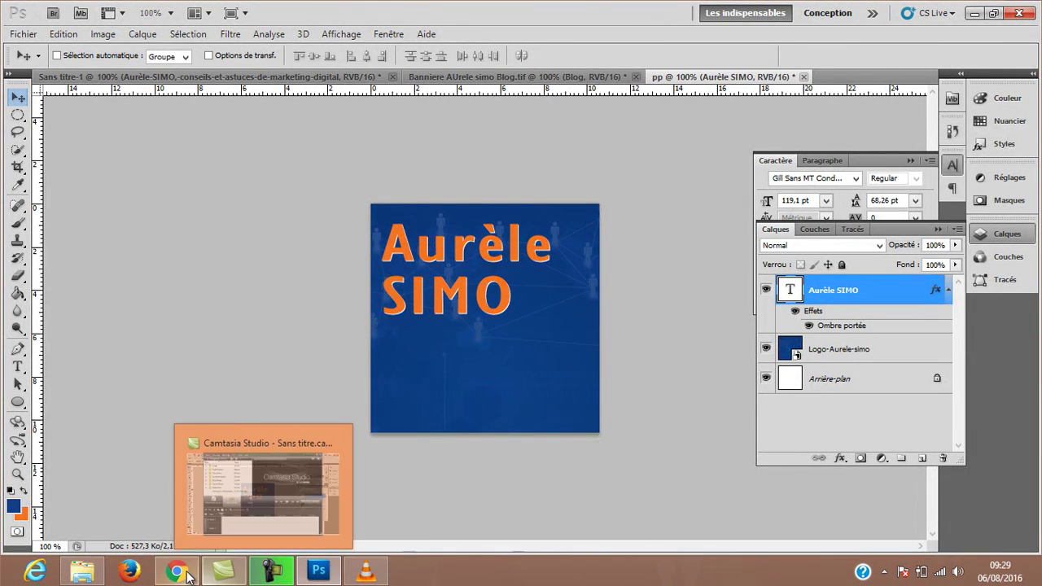
left_click(176, 572)
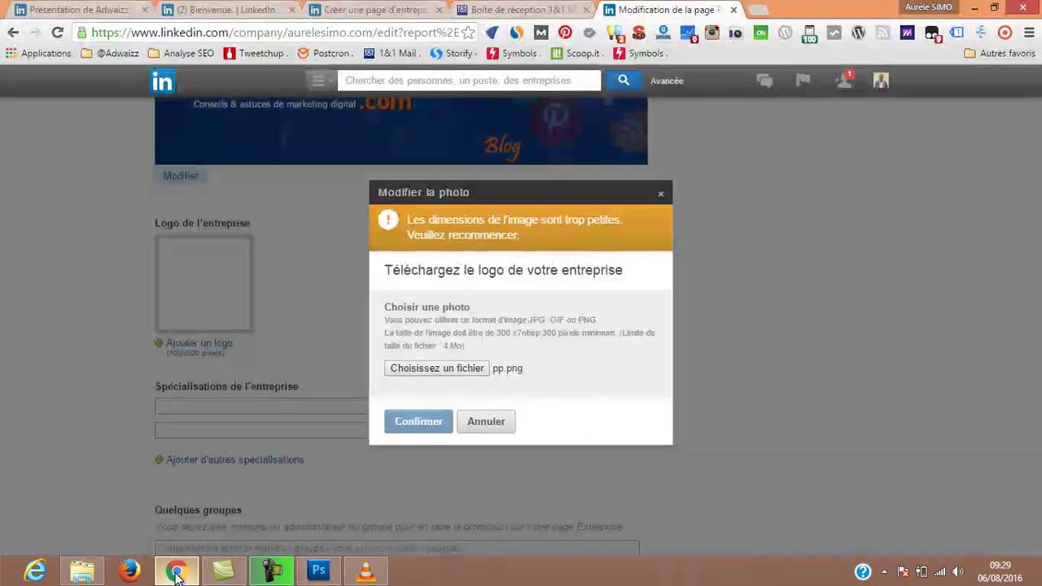
left_click(486, 425)
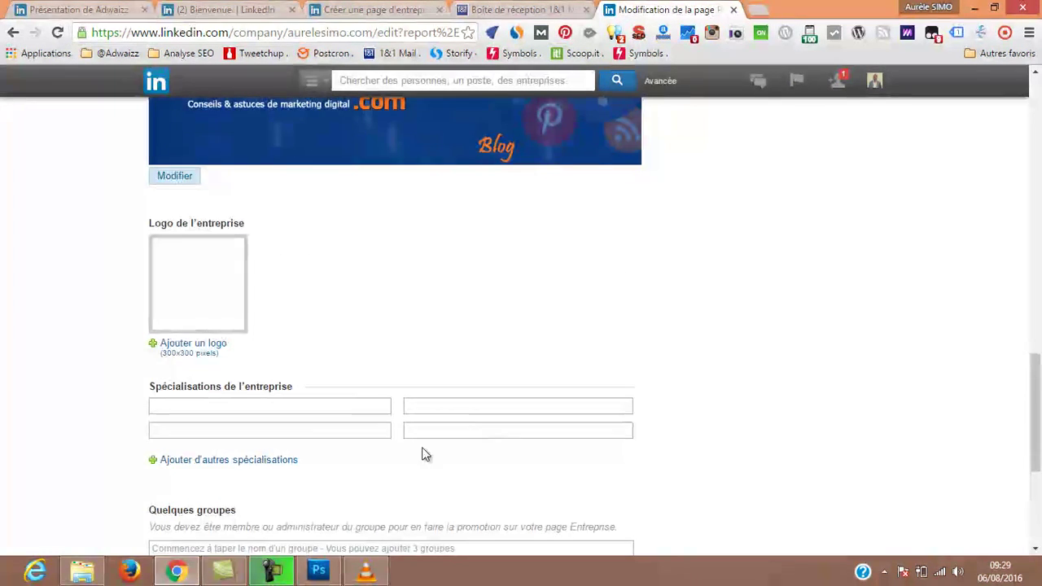
Upload pp.png as the company logo and confirm it.
left_click(187, 345)
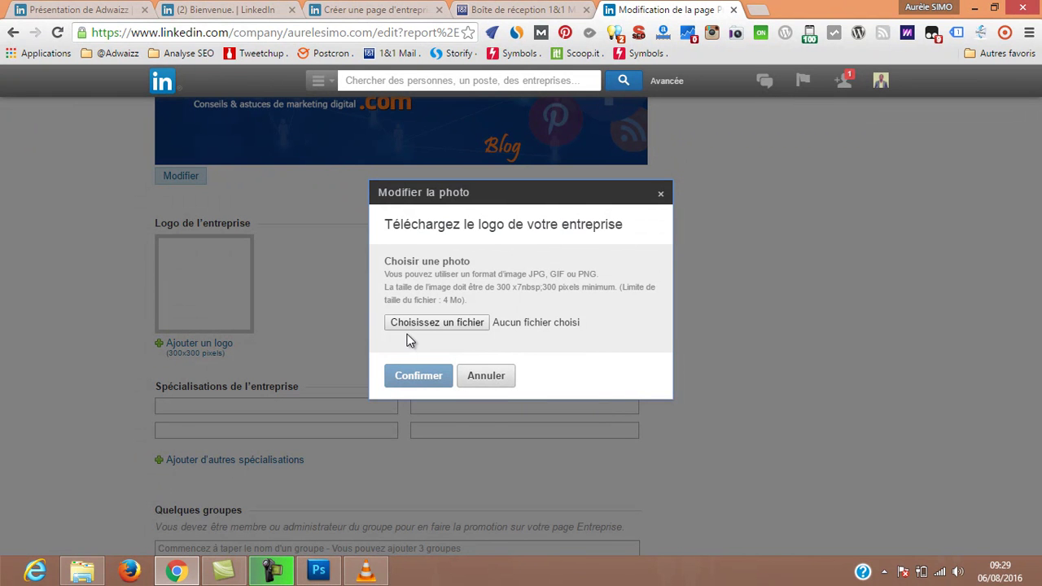
left_click(434, 322)
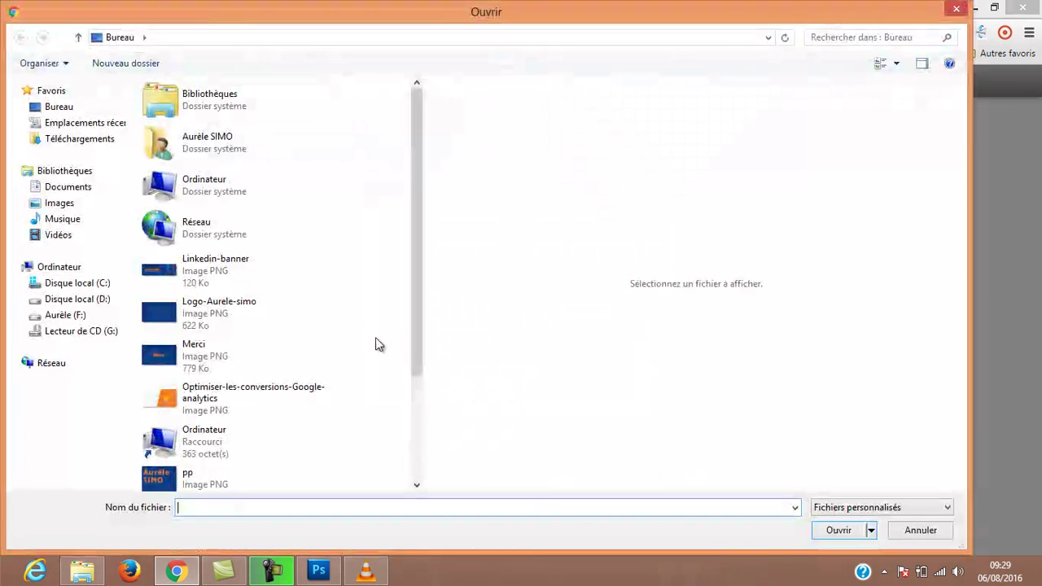
scroll(417, 340, "down", 2)
left_click(158, 403)
double_click(159, 403)
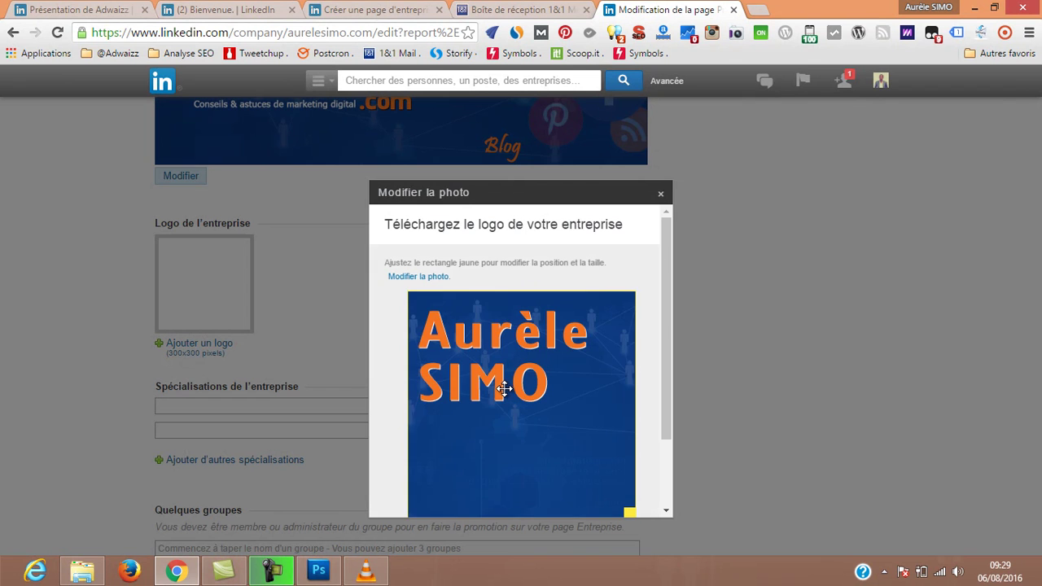
scroll(505, 383, "down", 3)
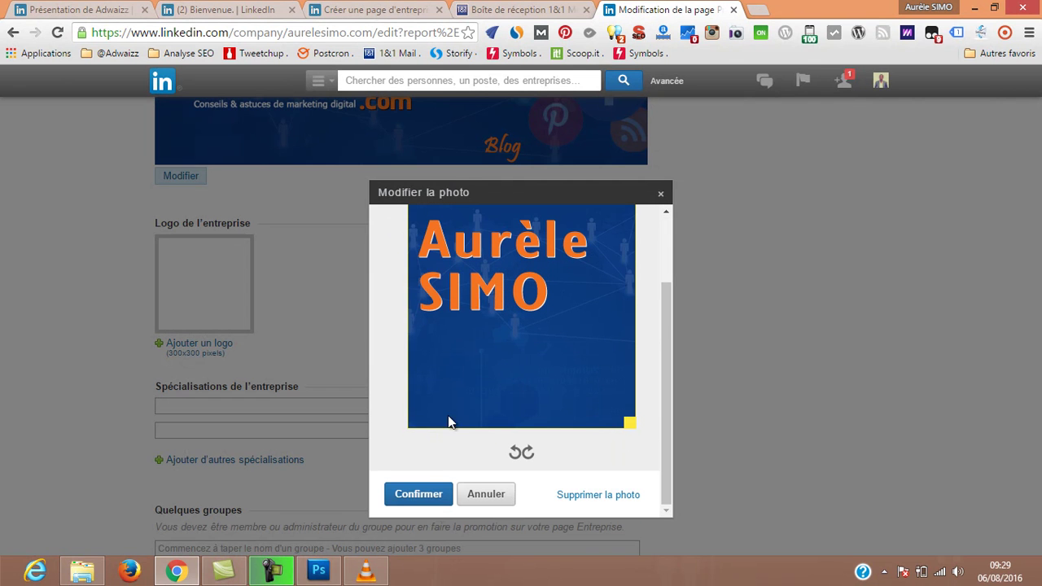
left_click(415, 500)
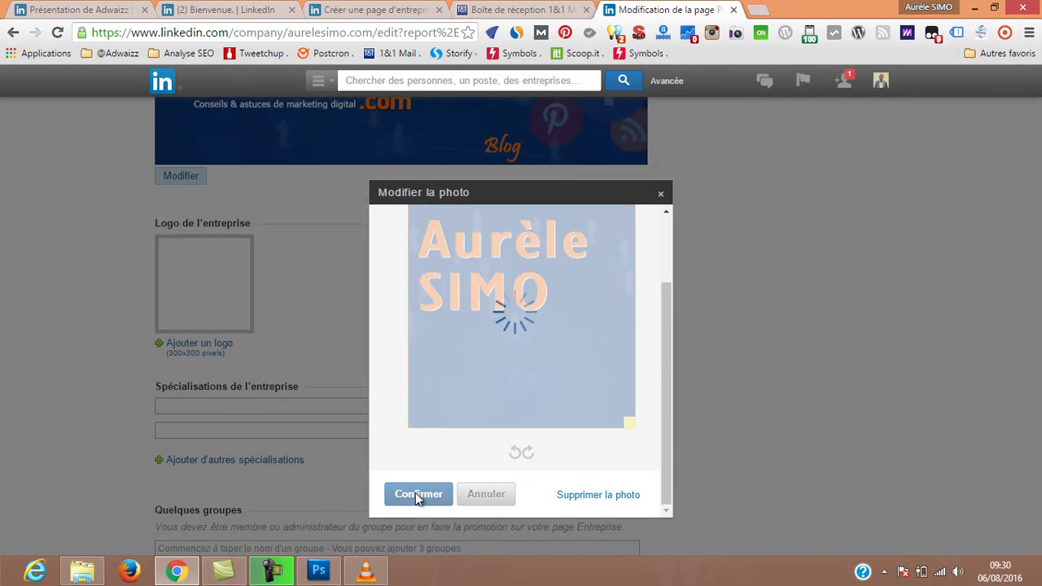
left_click(305, 407)
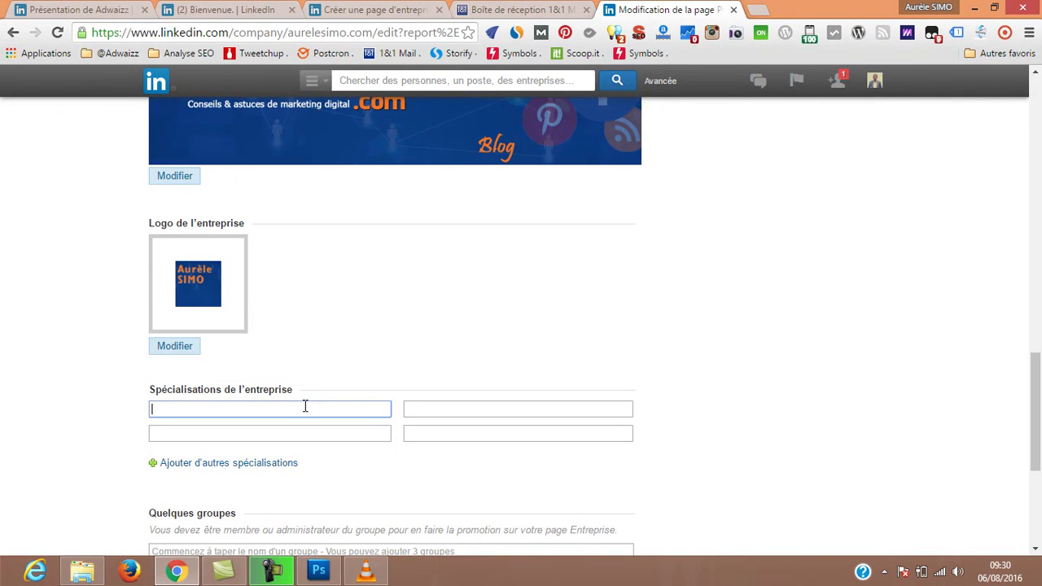
Enter Marketing digital, SEO and Social media marketing as the three Spécialisations, leaving the fourth empty.
type("Marketing digital")
key("Tab")
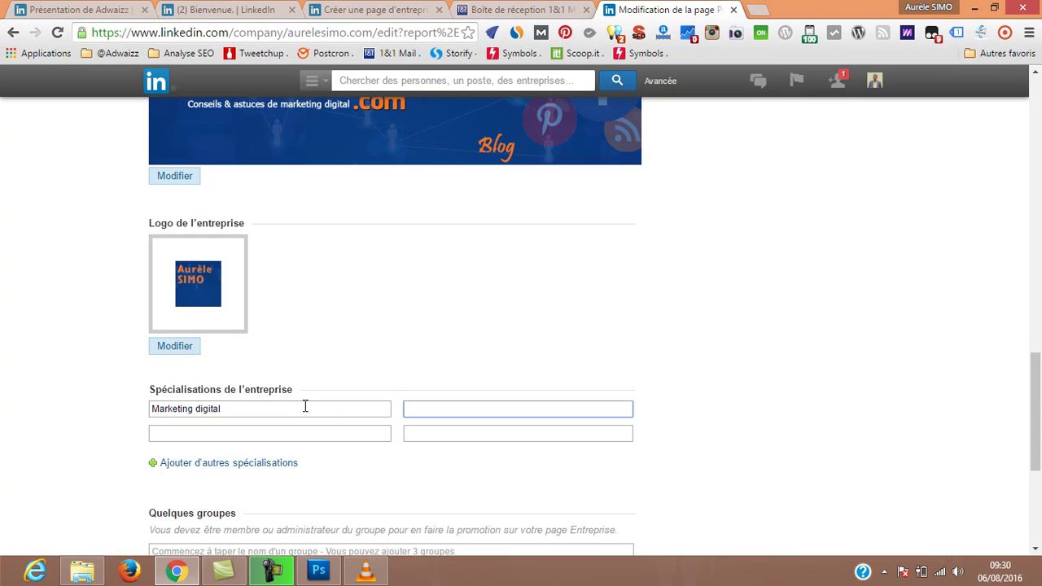
type("Form")
key("BackSpace")
key("BackSpace")
type("SE")
key("Tab")
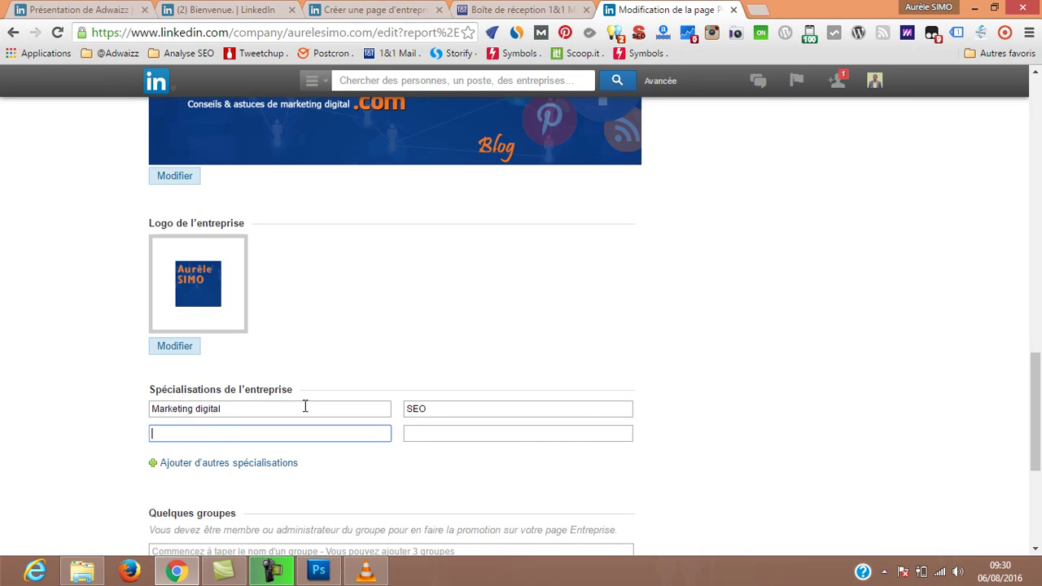
type("Social media marketing")
key("Tab")
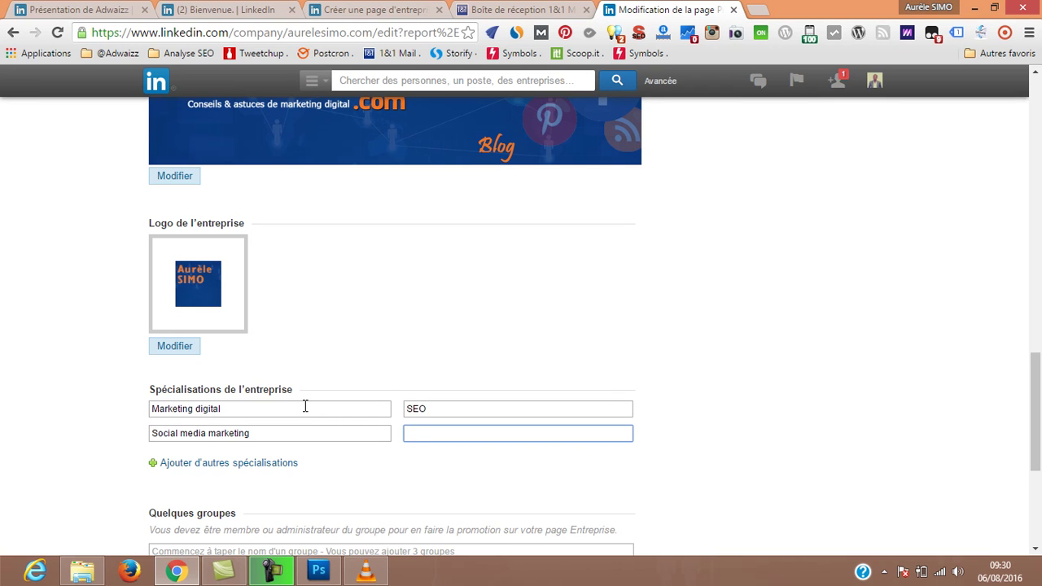
scroll(364, 480, "down", 3)
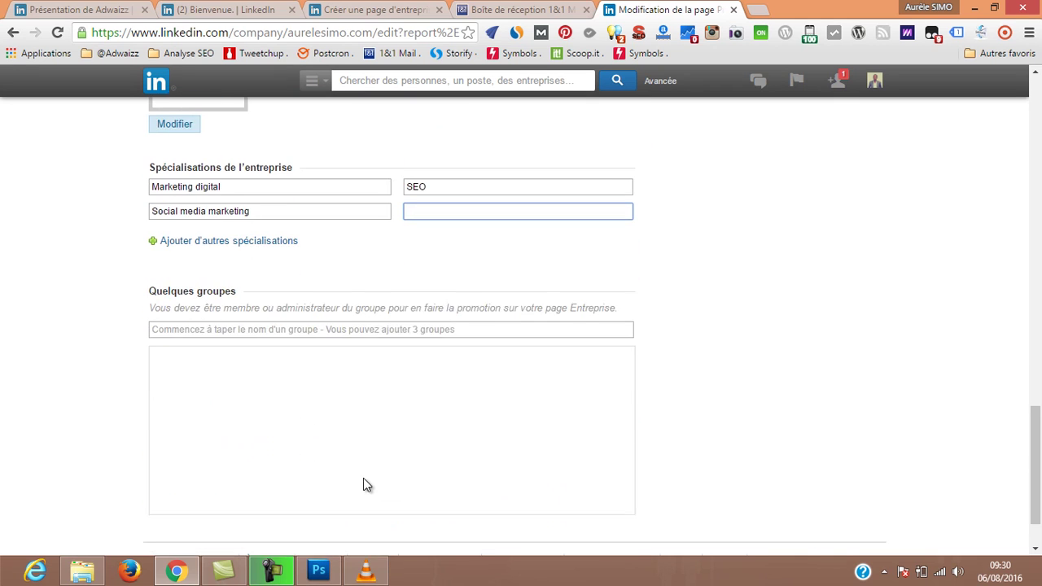
scroll(730, 303, "down", 1)
left_click(401, 298)
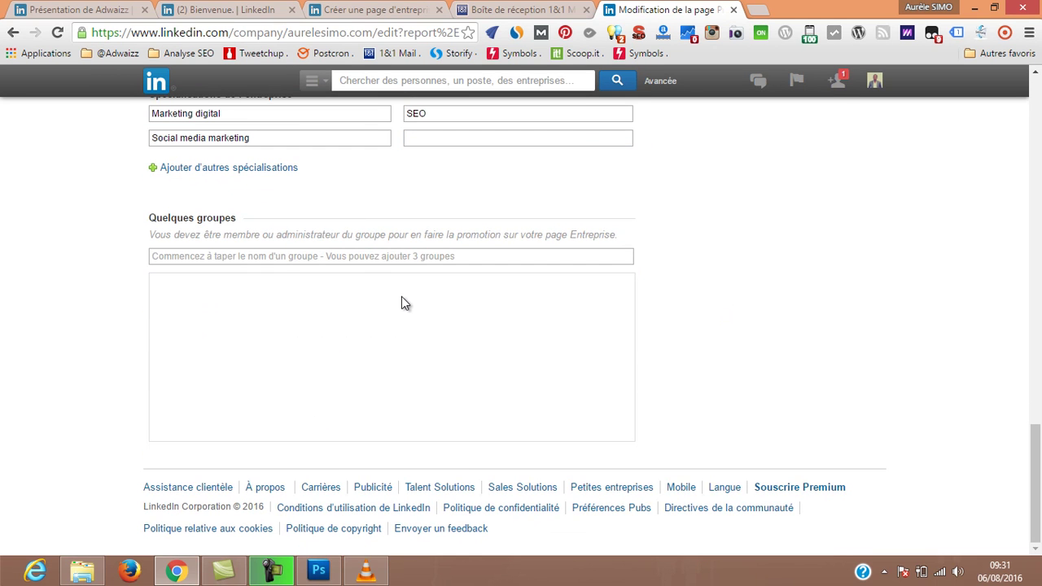
scroll(719, 346, "up", 8)
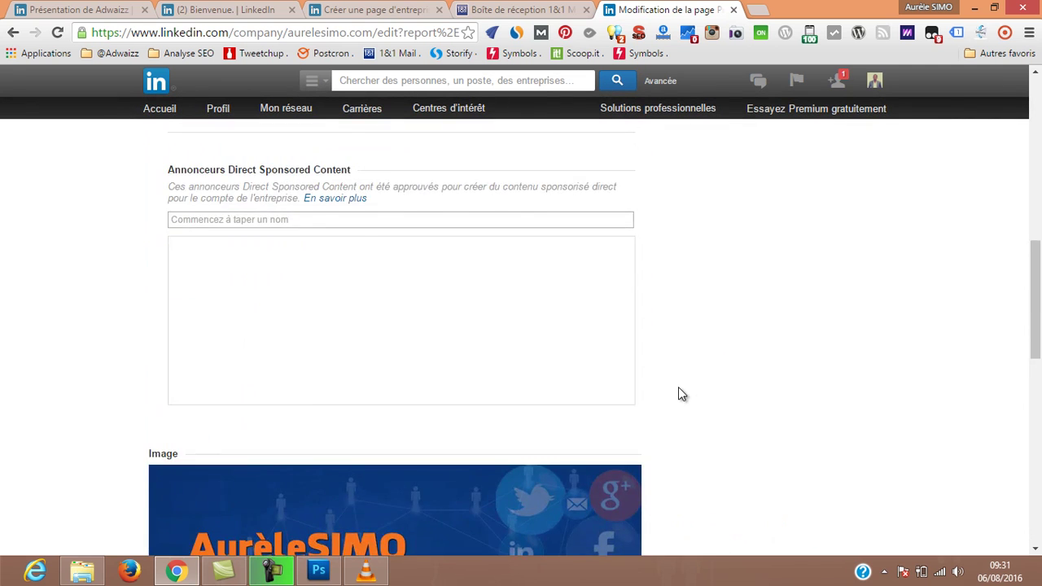
Publish the edited aurelesimo.com company page with Publier.
scroll(684, 393, "up", 8)
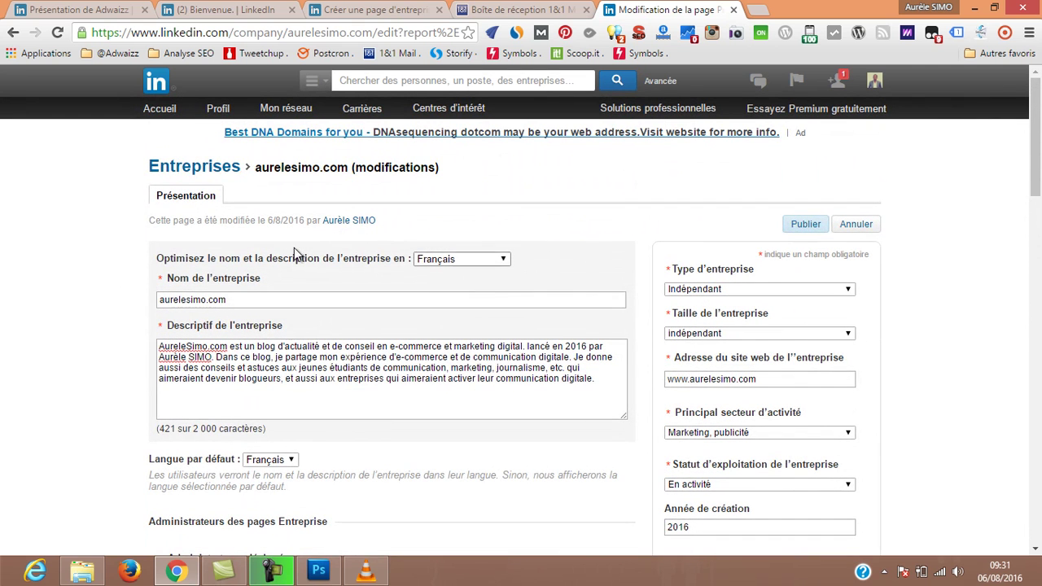
left_click(807, 230)
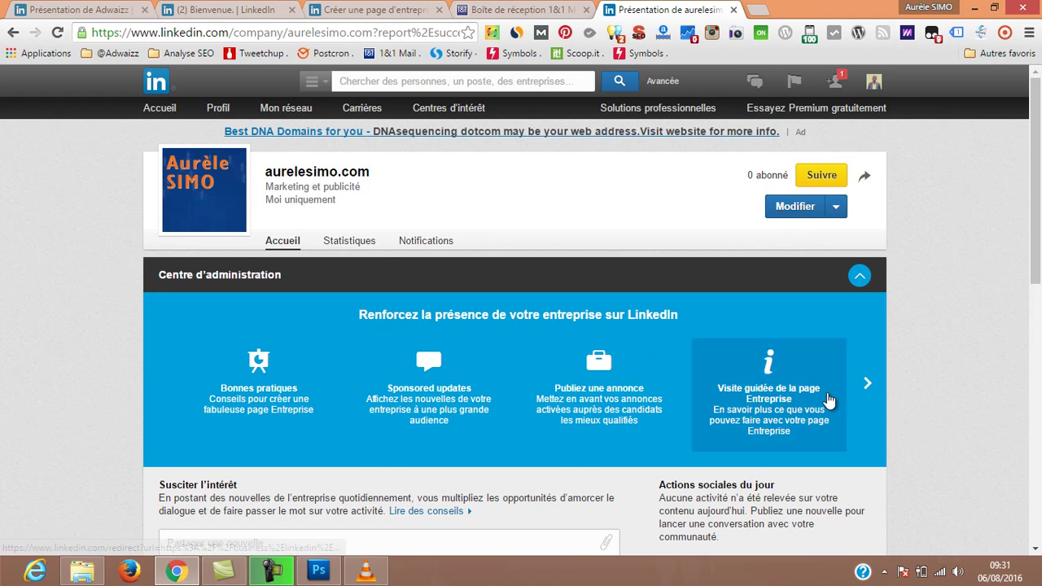
Expand the description with 'Voir plus' to show specialisations, website, sector and founding year.
scroll(328, 340, "down", 5)
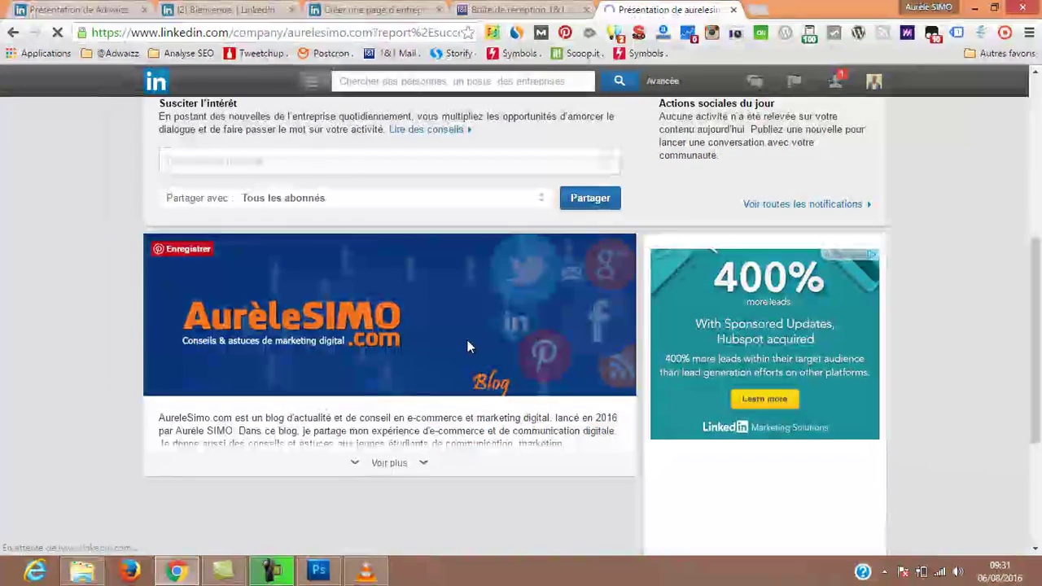
scroll(415, 358, "down", 1)
left_click(387, 384)
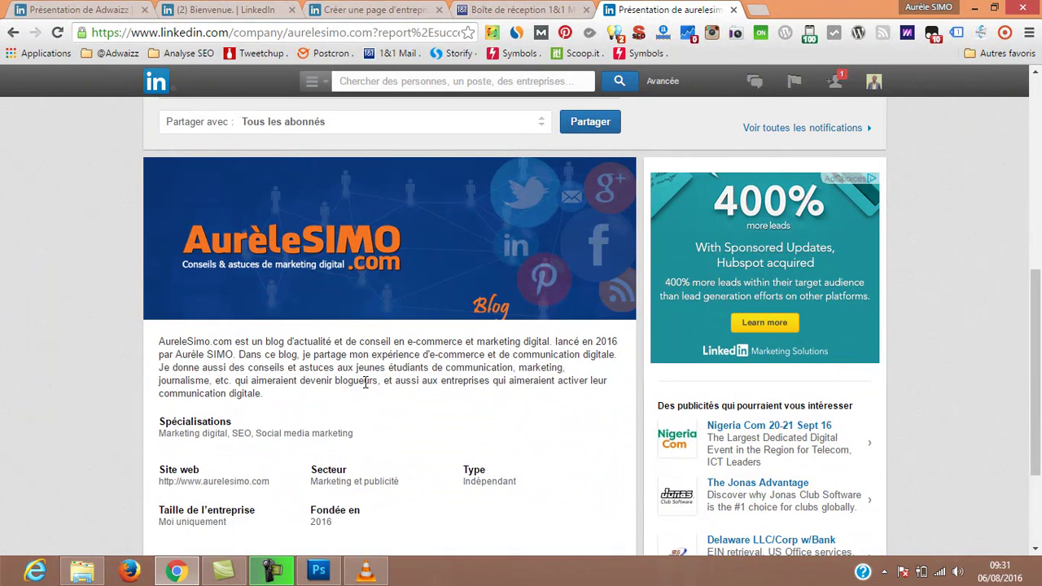
scroll(241, 361, "down", 1)
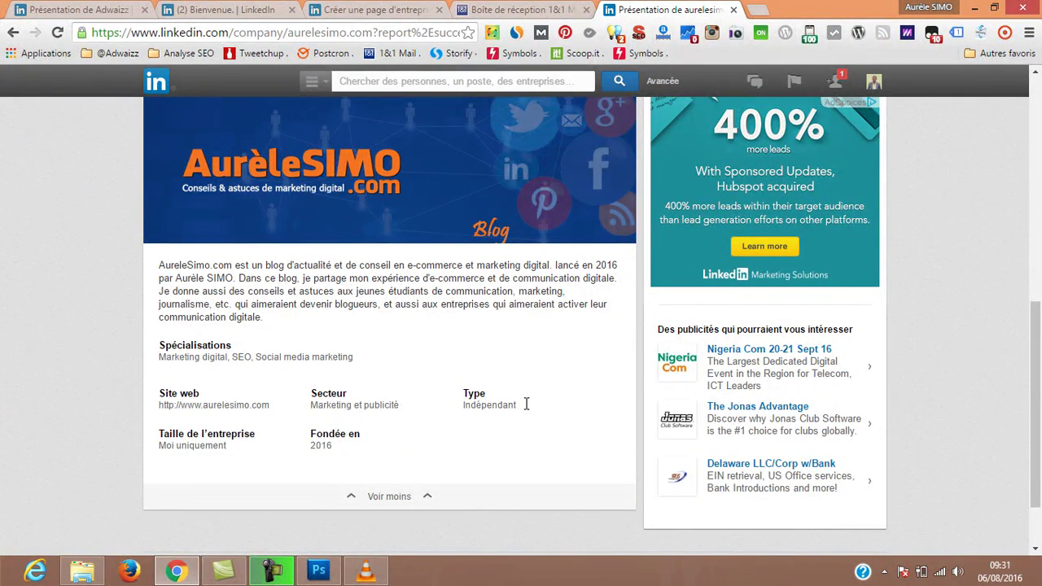
scroll(508, 414, "up", 3)
scroll(457, 349, "up", 3)
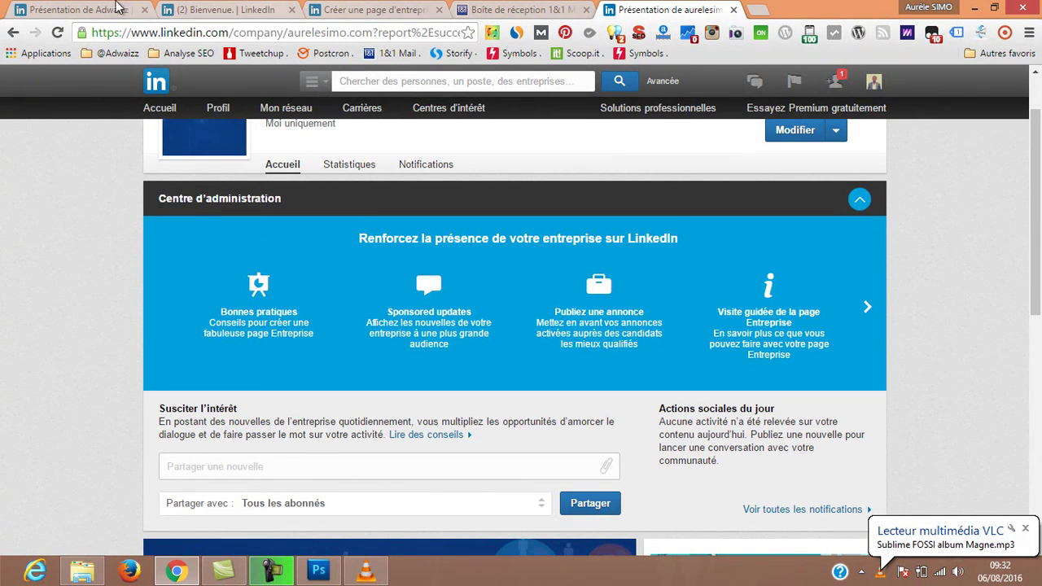
Collapse the Centre d'administration panel on the company page.
left_click(249, 9)
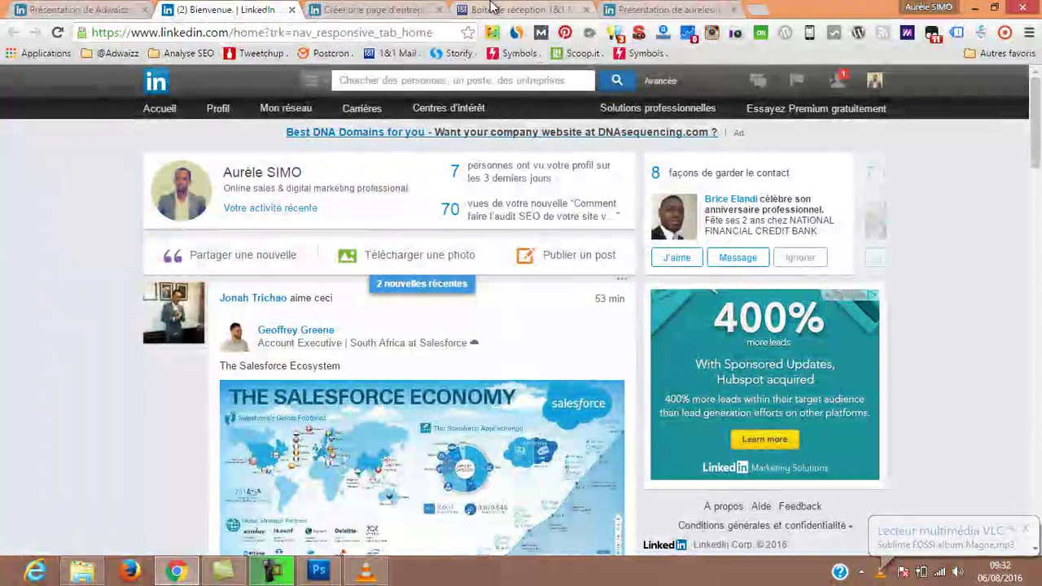
left_click(645, 8)
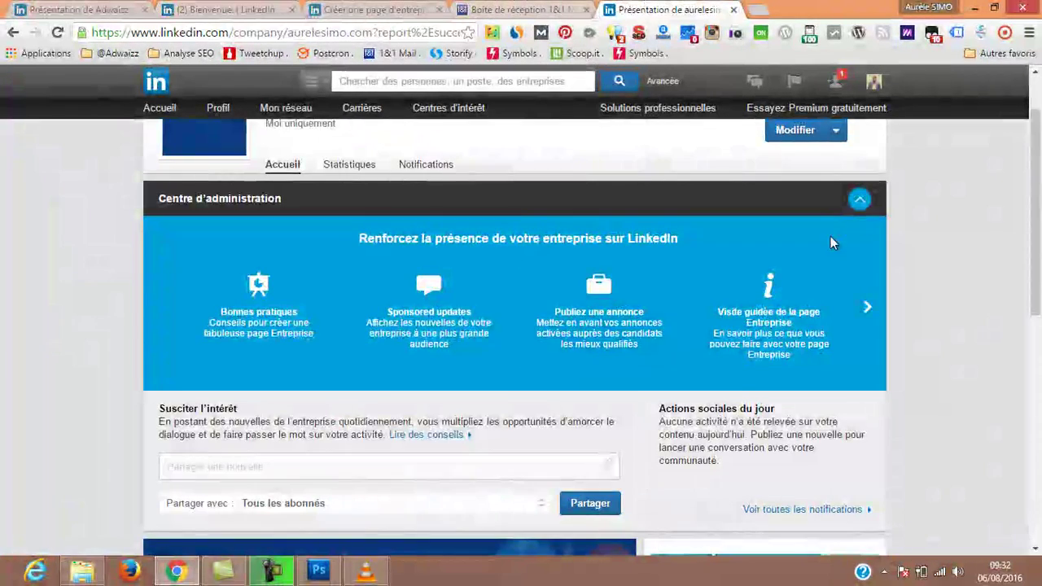
left_click(860, 201)
scroll(960, 311, "up", 1)
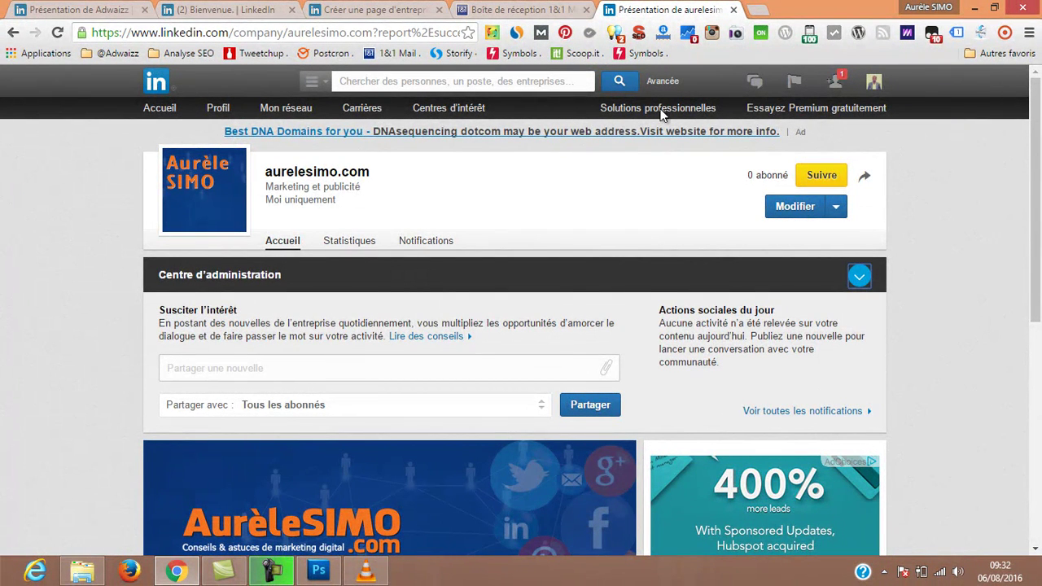
Check the page creation form and mail tabs, then return to the published company page.
mouse_move(437, 106)
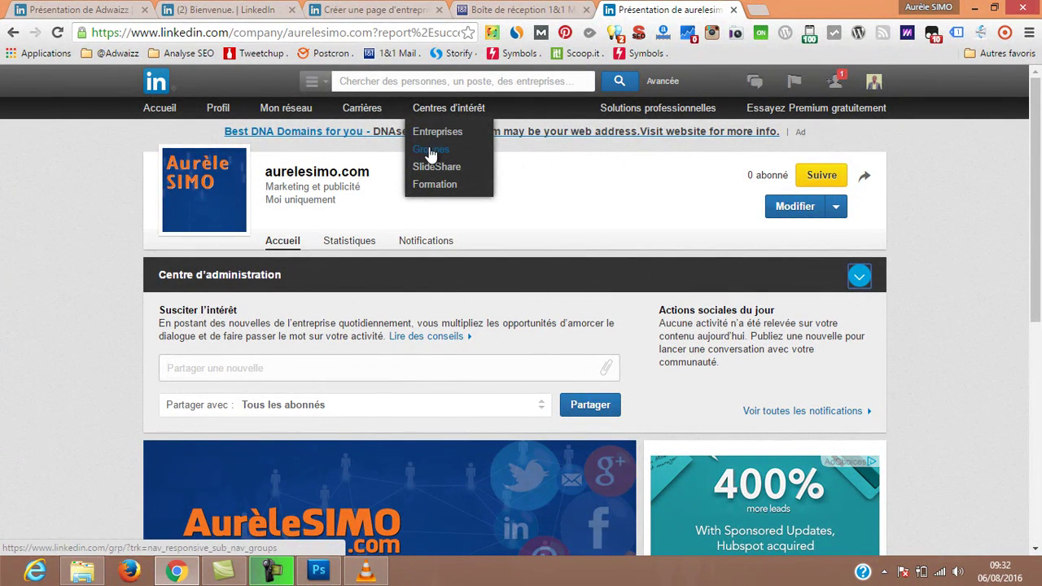
left_click(374, 11)
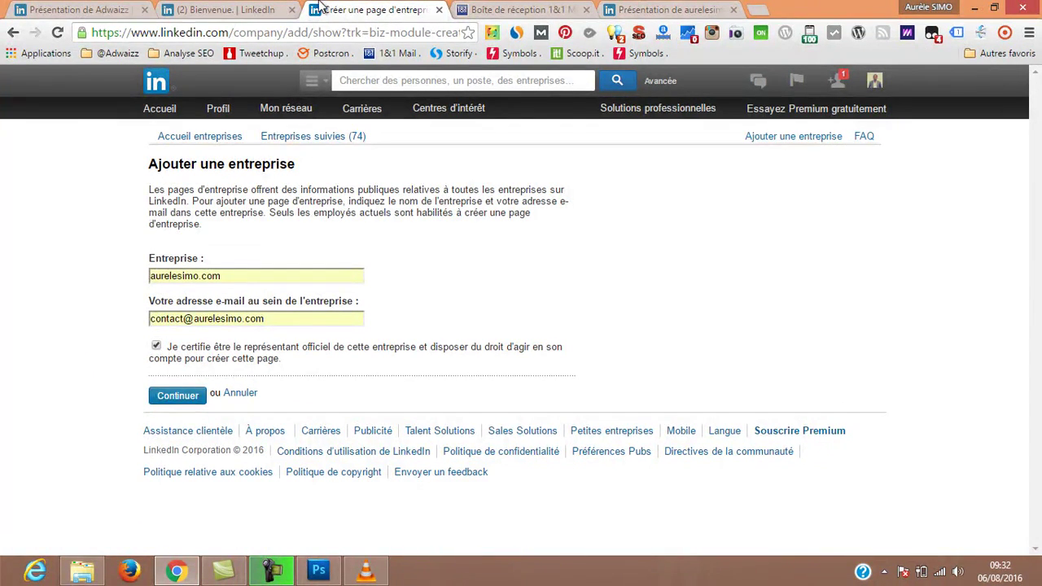
left_click(521, 9)
left_click(663, 9)
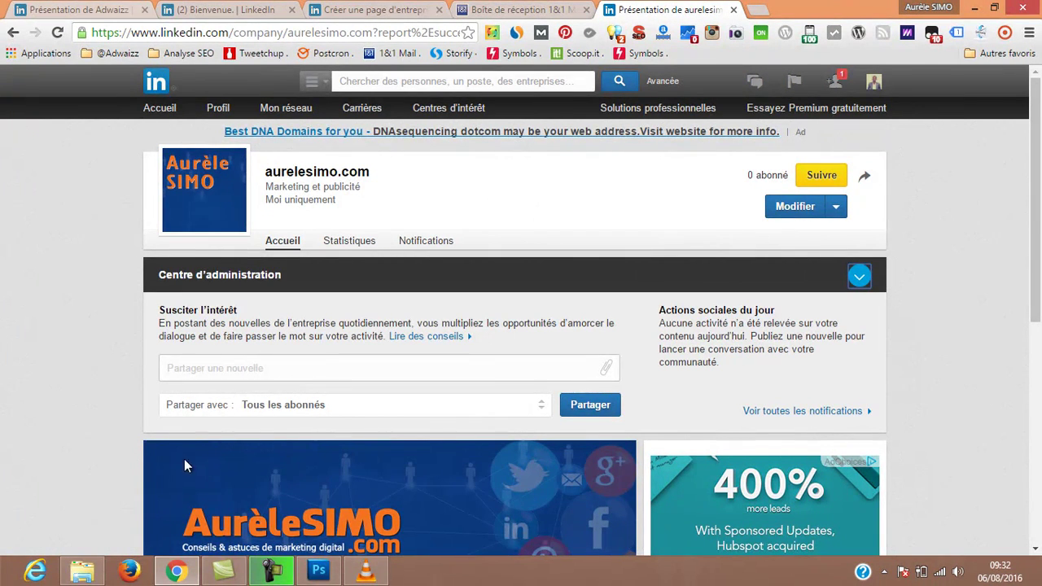
Show the desktop with the blue AurèleSIMO 'Conseils & astuces de marketing digital' wallpaper.
mouse_move(179, 571)
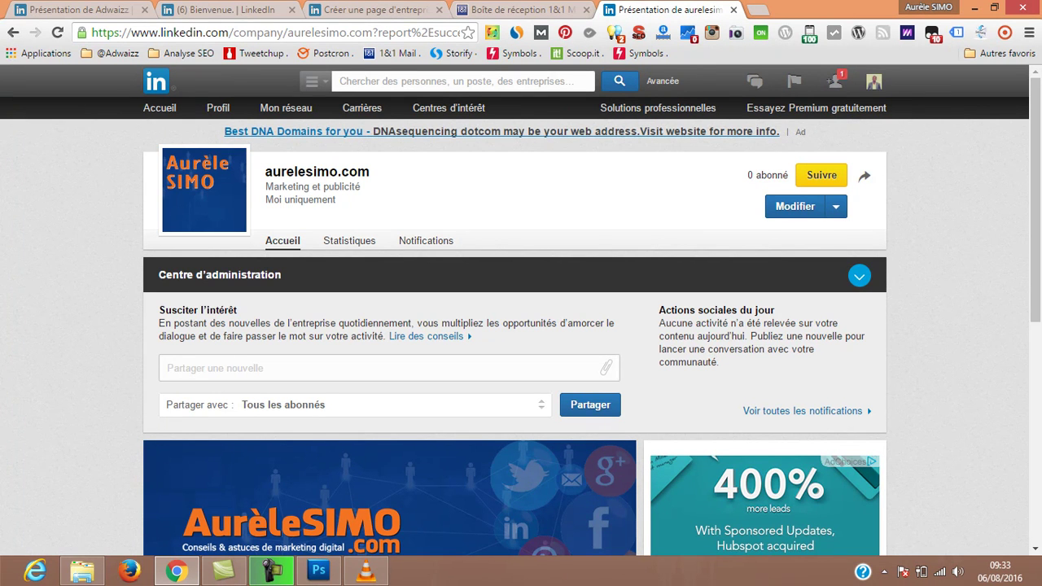
left_click(1040, 580)
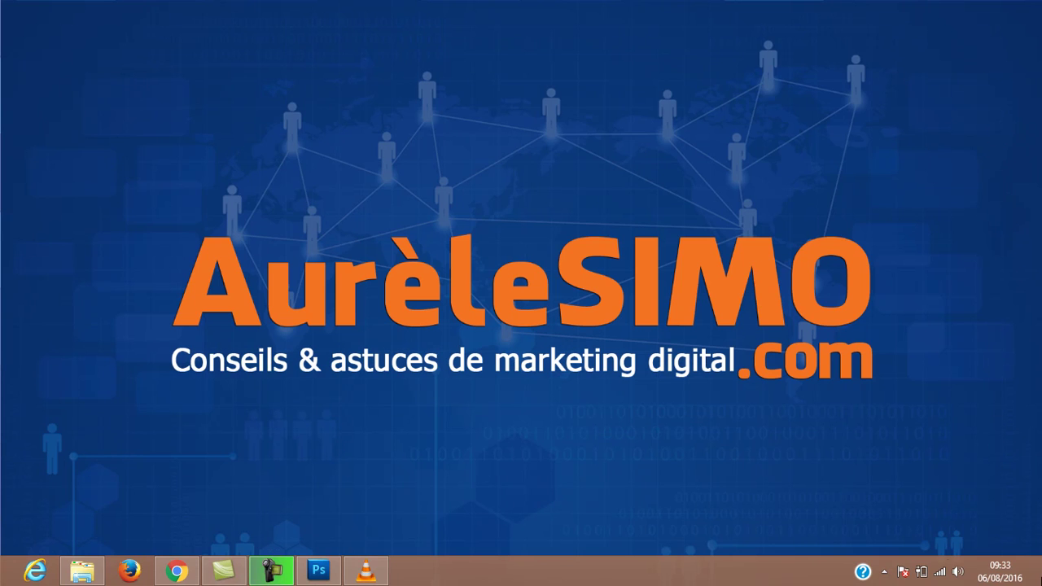